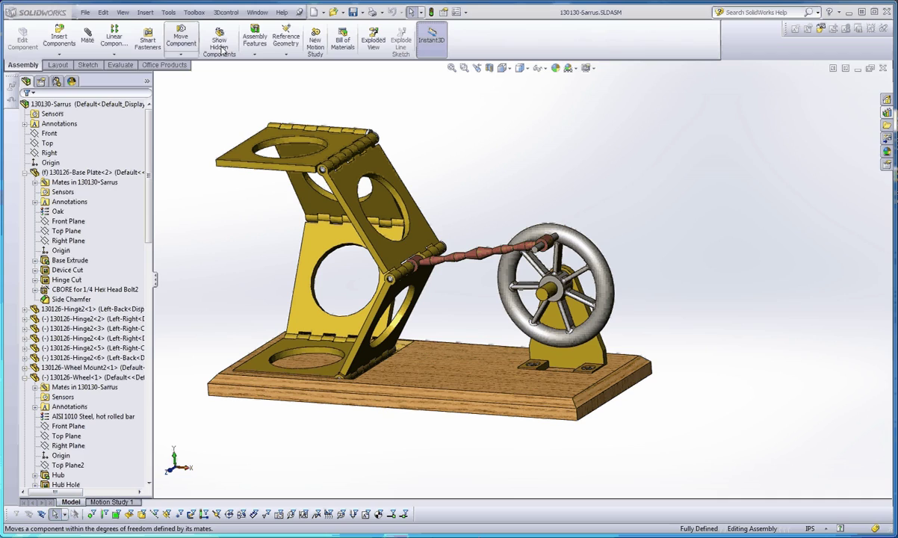
- Start an exploded view and pull the wheel off its mount along the Z axis by about 12.33 in
click(374, 42)
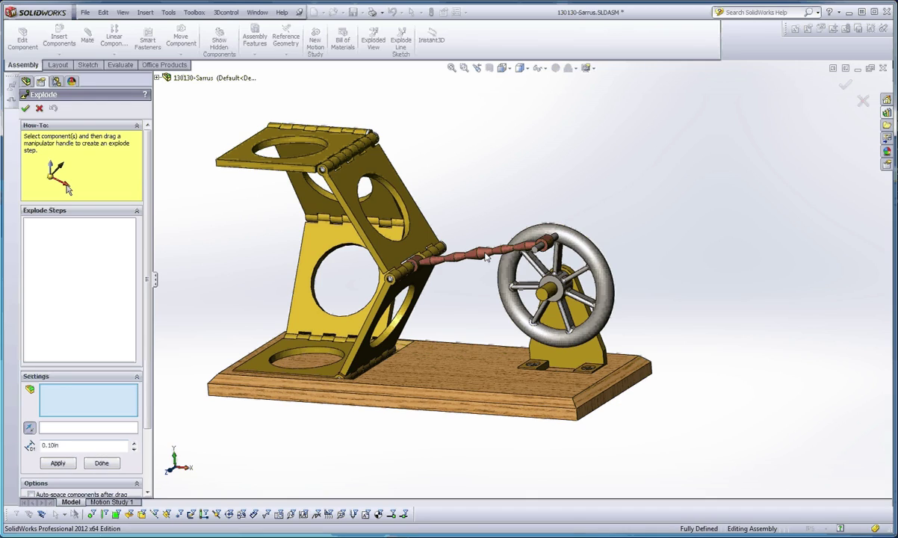
click(589, 252)
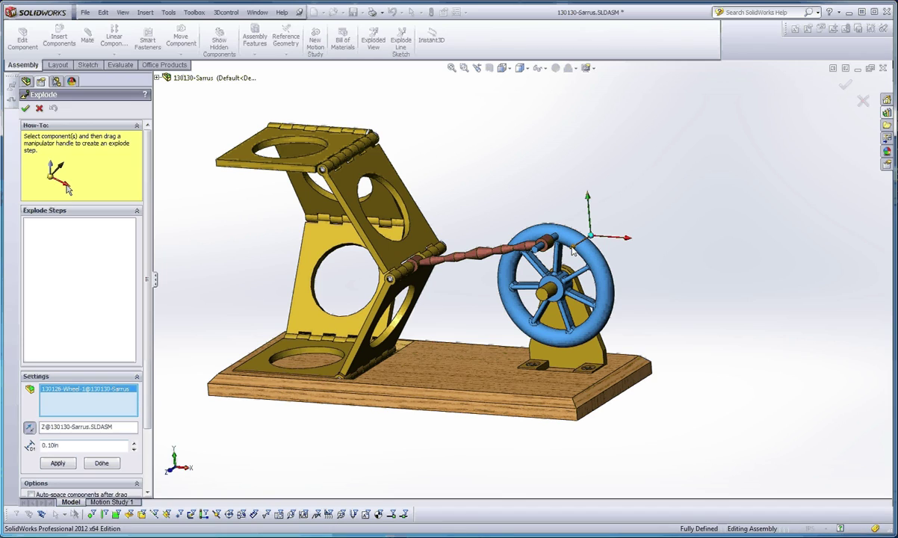
drag(572, 252, 419, 351)
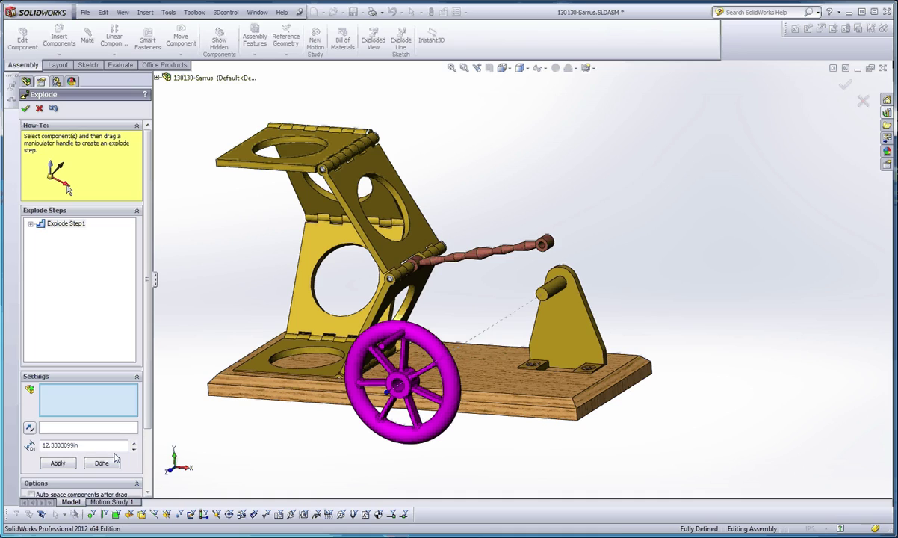
click(206, 265)
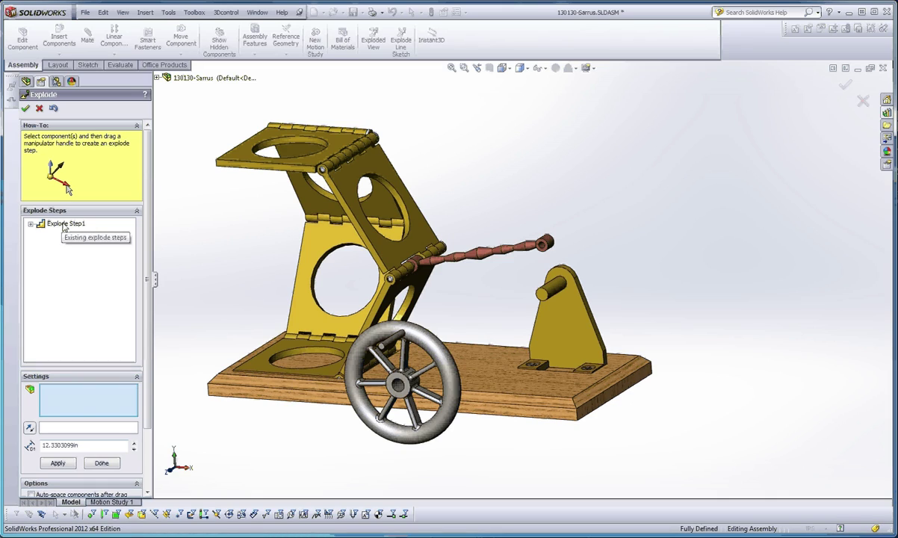
- Edit the wheel's explode step and set its explode distance to 12 in
click(64, 224)
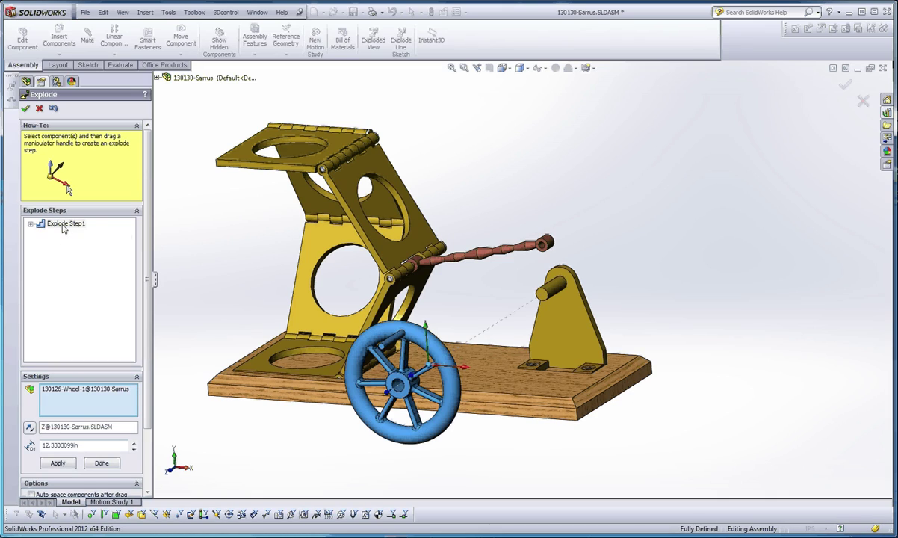
double_click(82, 445)
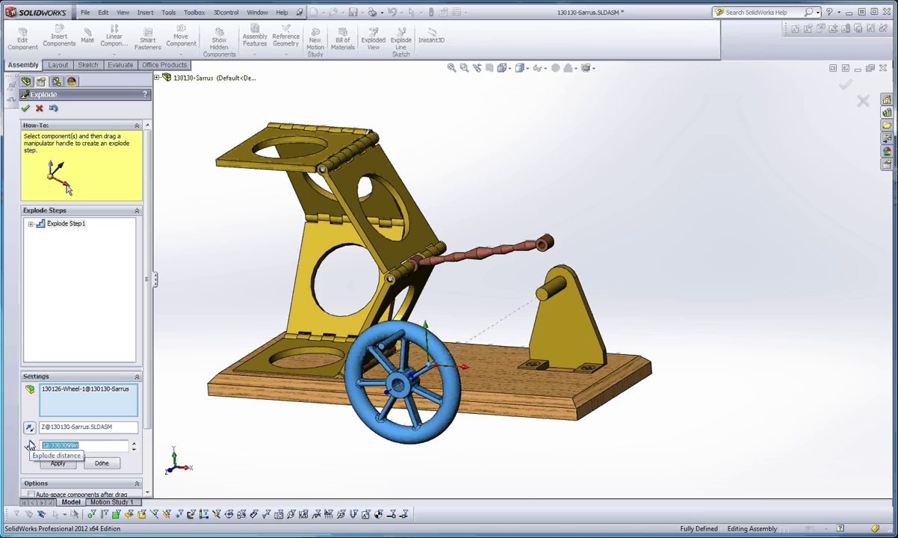
text(12)
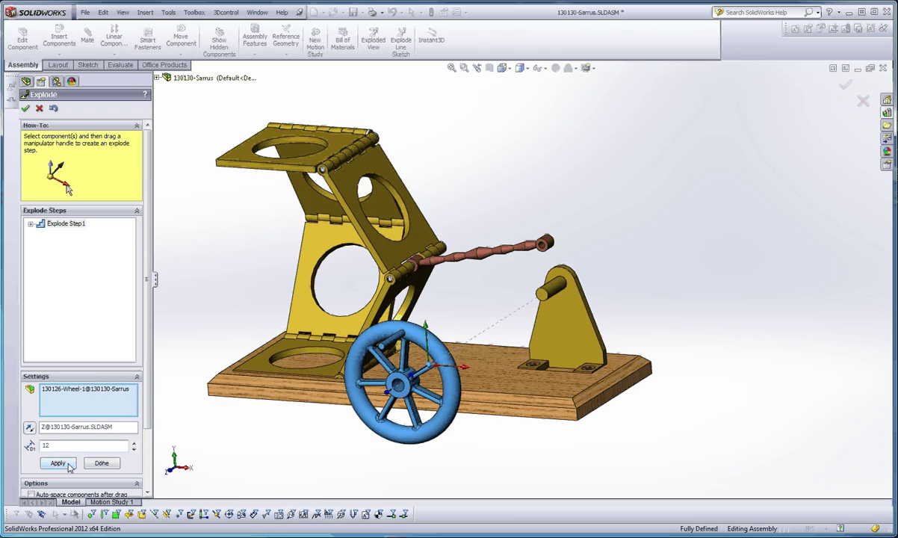
click(58, 464)
click(101, 463)
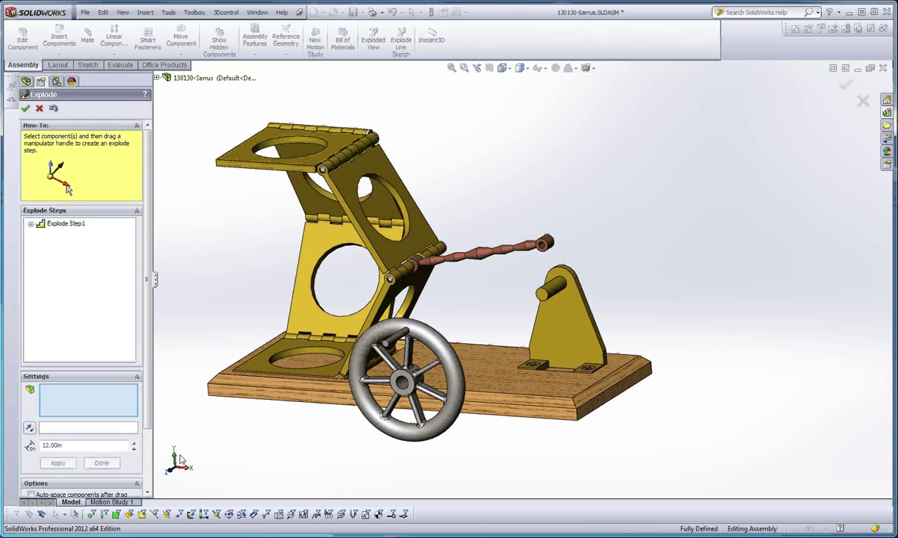
- Explode the push rod along the X axis, away from the hinged plates, by about 8.01 in
middle_drag(280, 443, 337, 464)
scroll(507, 394, up, 4)
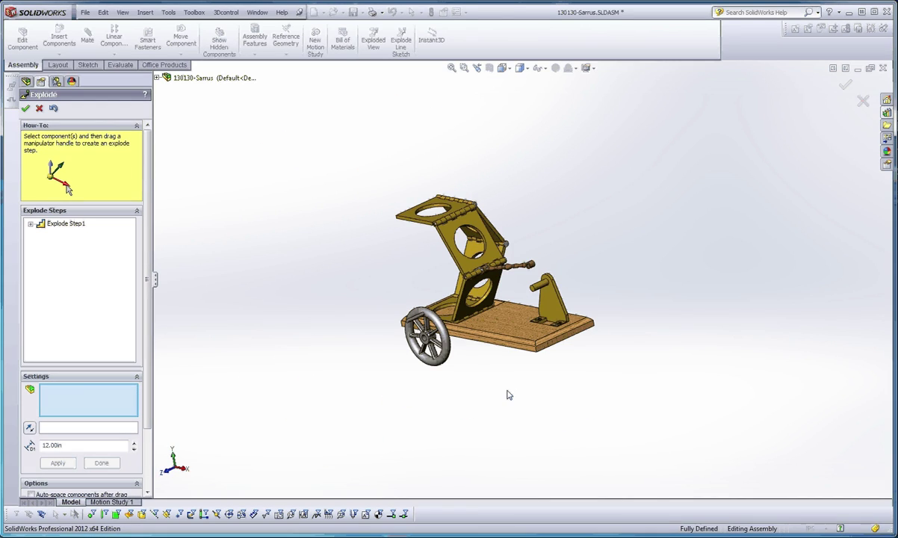
scroll(555, 302, down, 2)
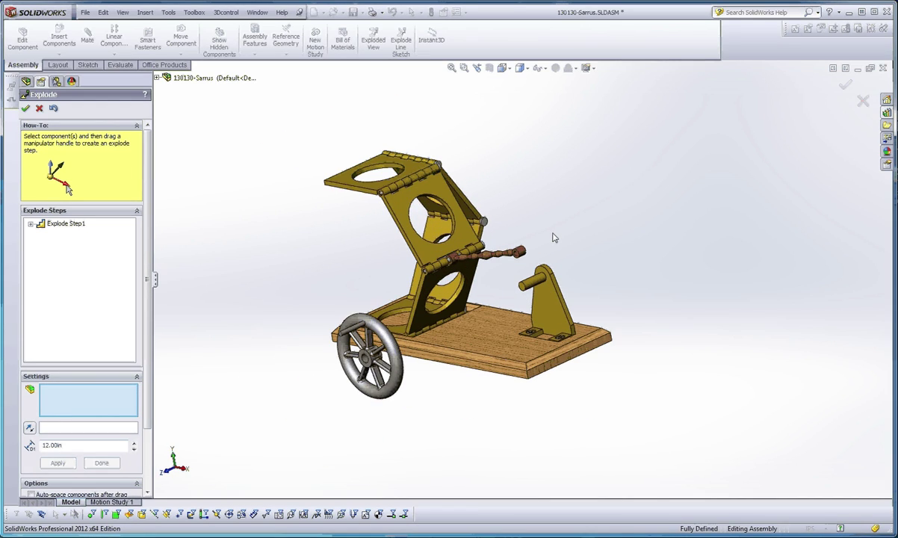
middle_drag(553, 237, 573, 237)
scroll(496, 260, down, 4)
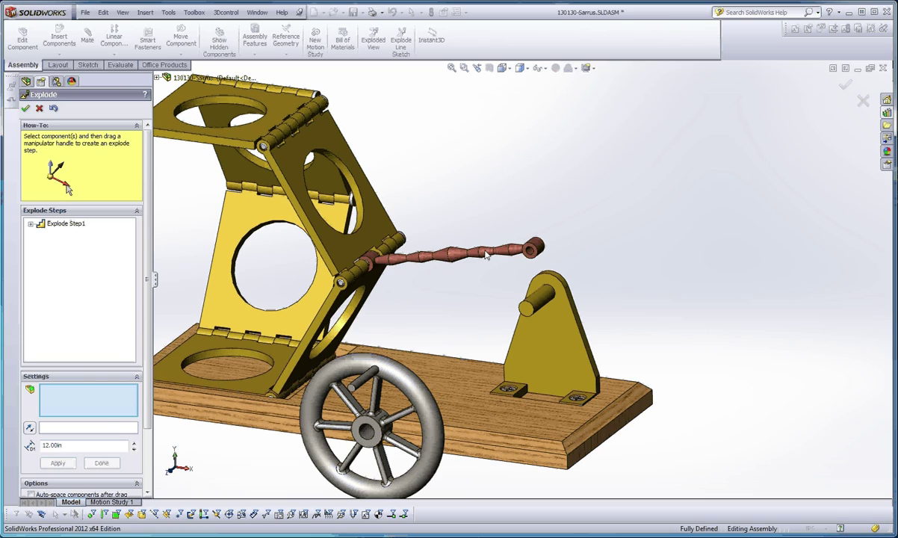
click(485, 254)
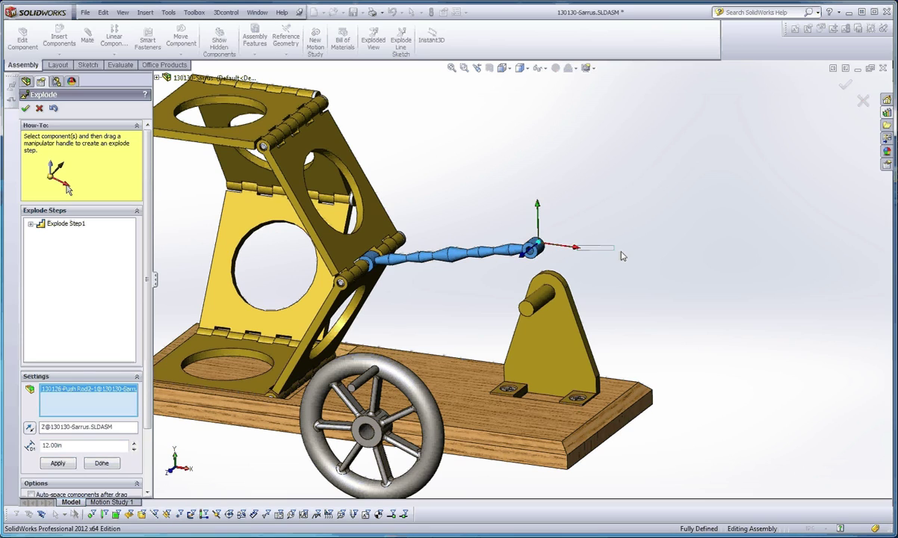
drag(575, 249, 824, 270)
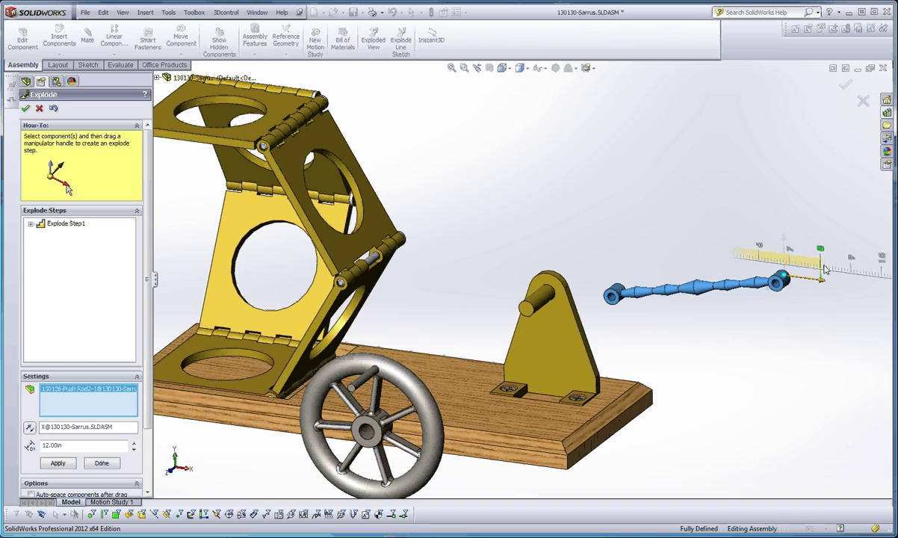
drag(824, 270, 823, 270)
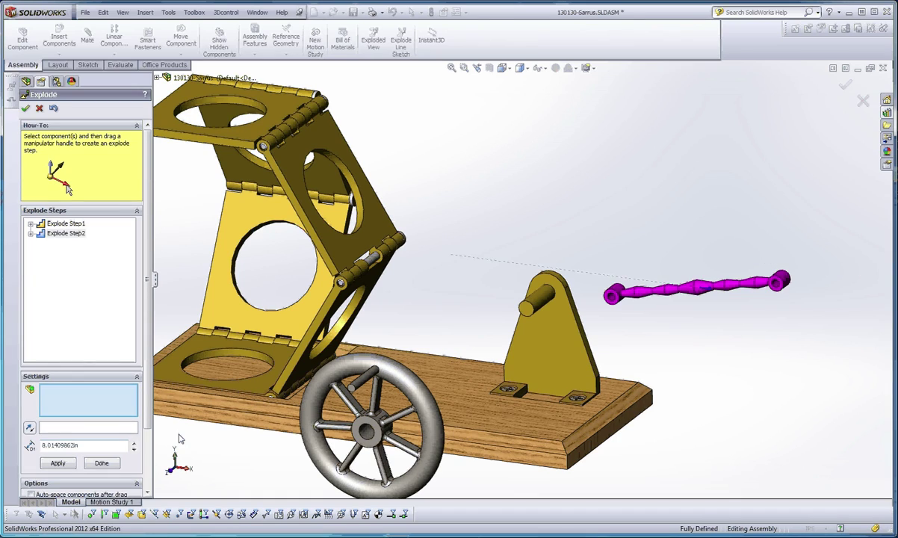
click(525, 205)
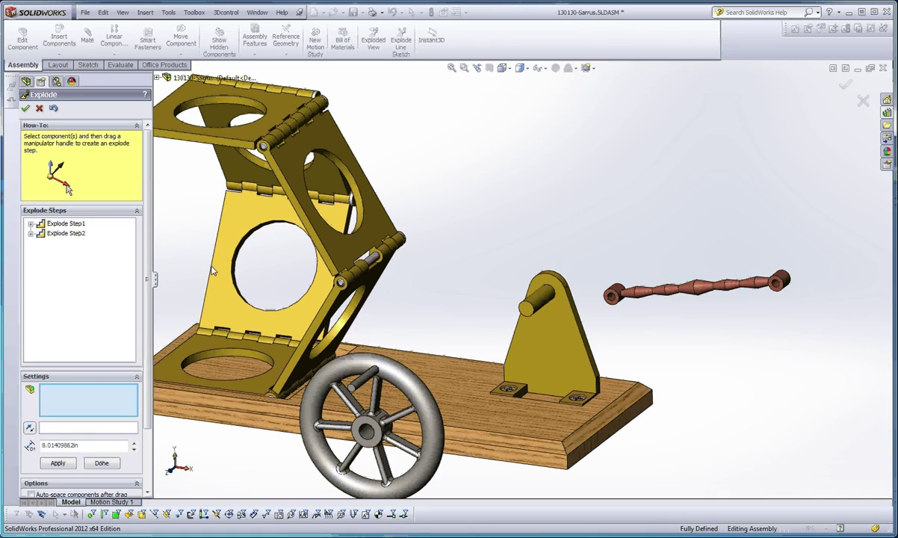
- Examine the two explode steps to see which component each one moves
click(31, 234)
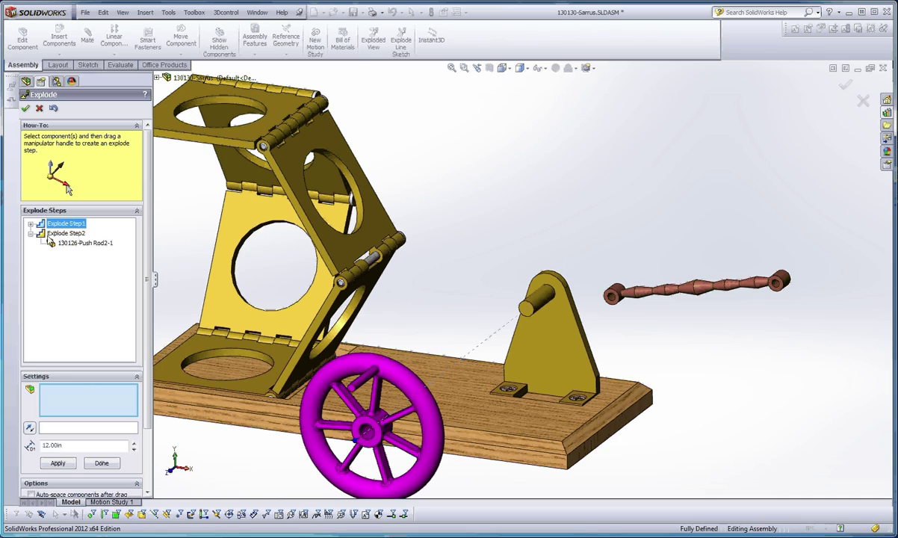
click(31, 233)
click(31, 223)
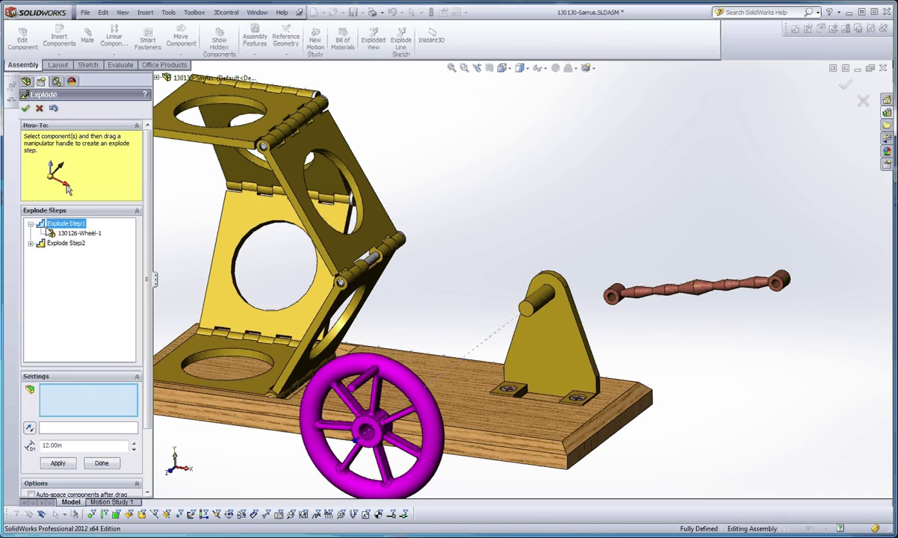
click(51, 233)
click(31, 223)
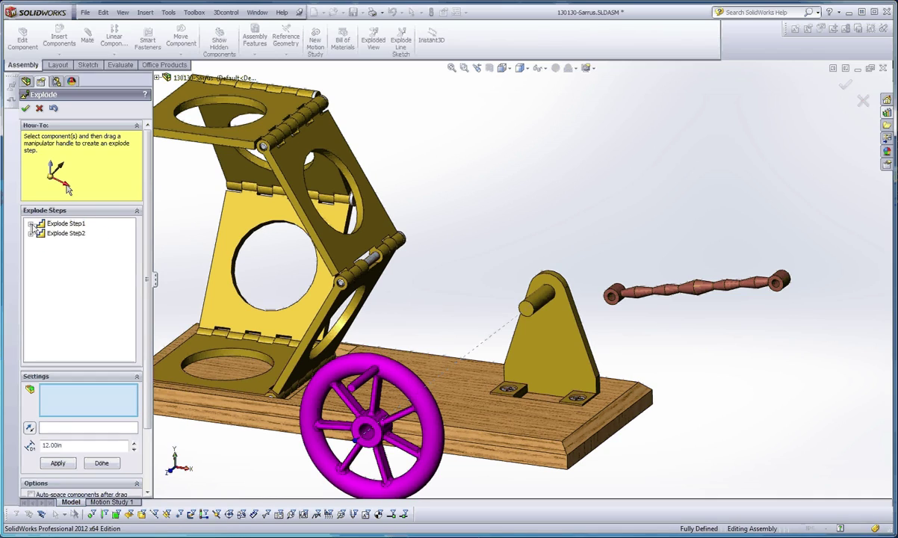
click(31, 233)
click(67, 243)
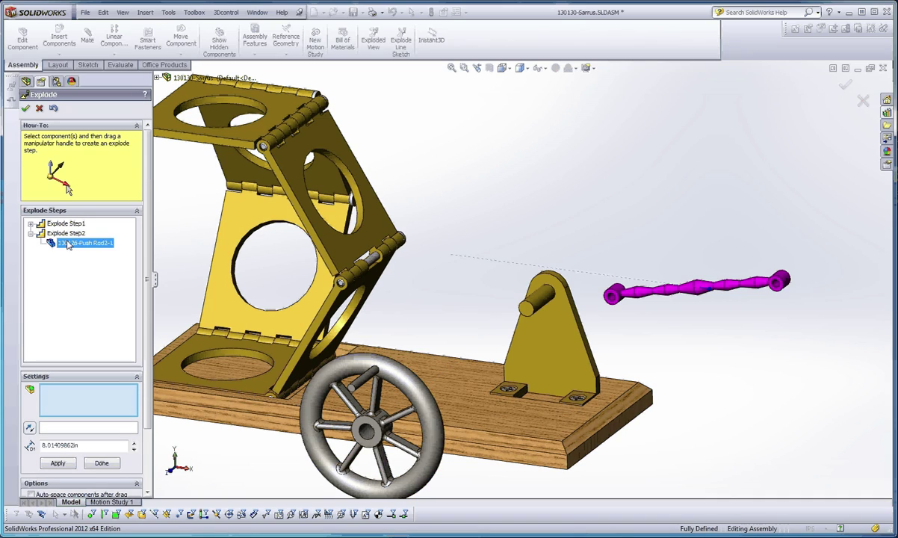
click(49, 222)
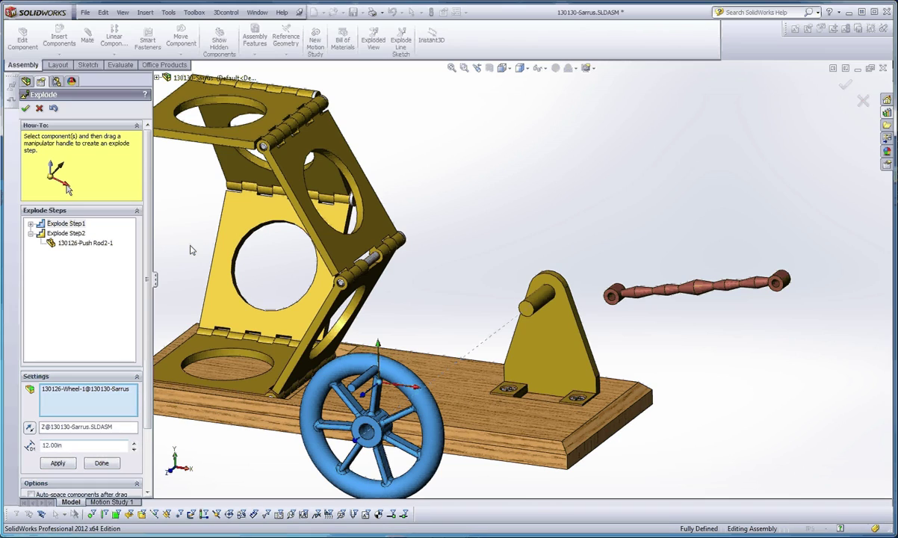
click(130, 255)
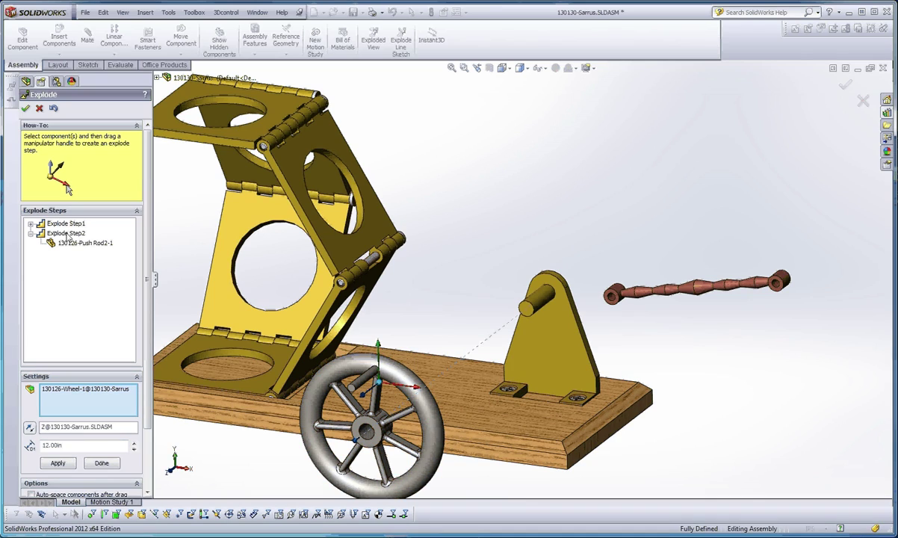
- Edit the push rod's explode step and set its explode distance to 8 in
click(64, 233)
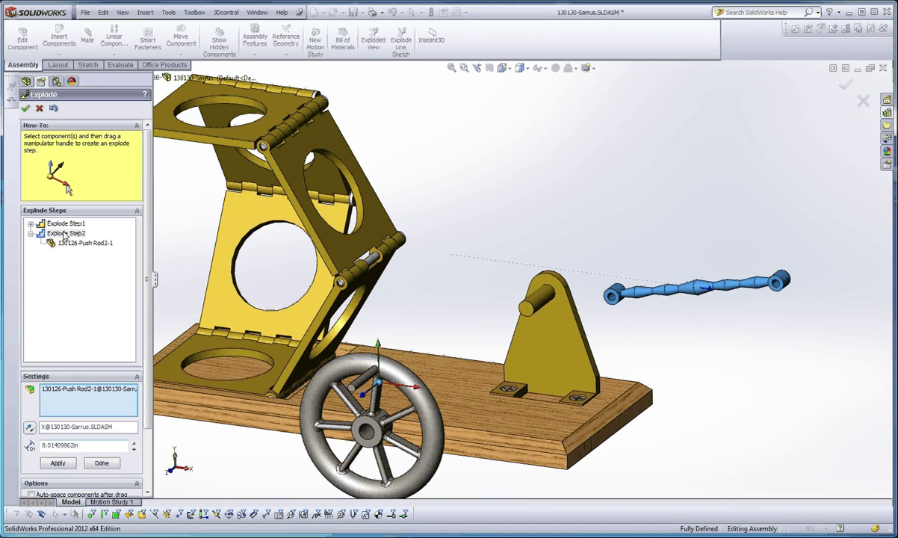
drag(80, 445, 17, 446)
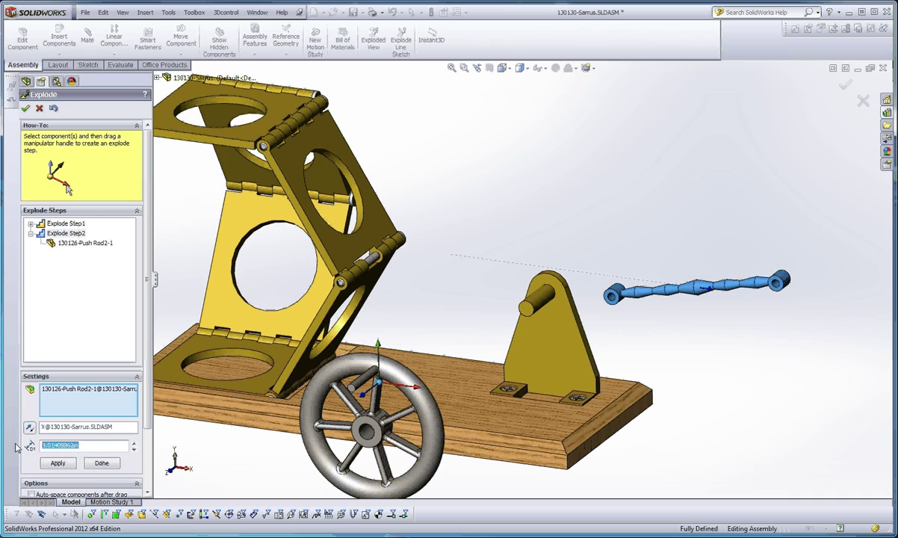
text(8)
key(Return)
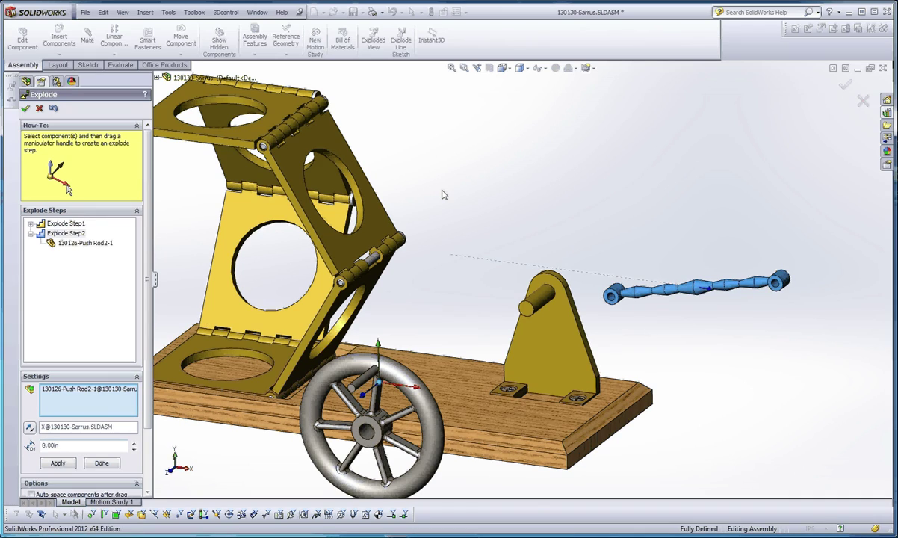
click(544, 361)
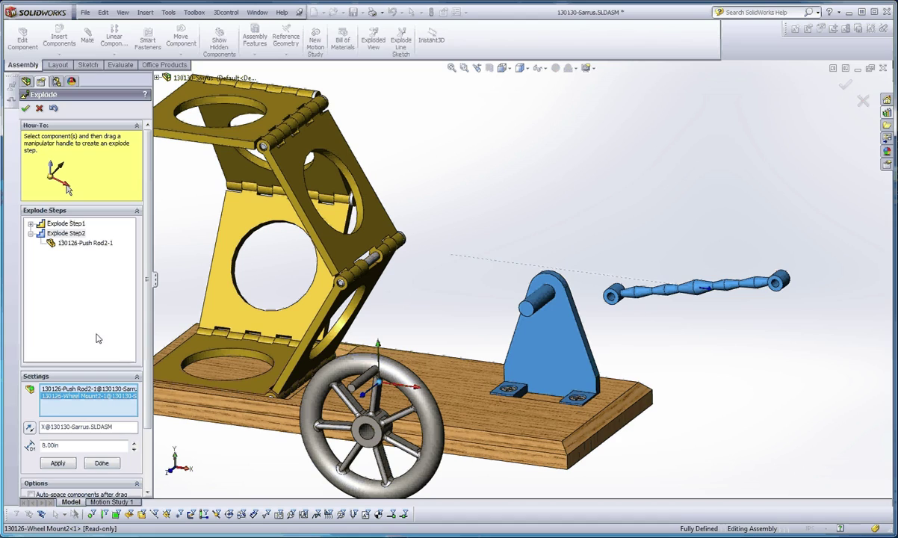
click(102, 463)
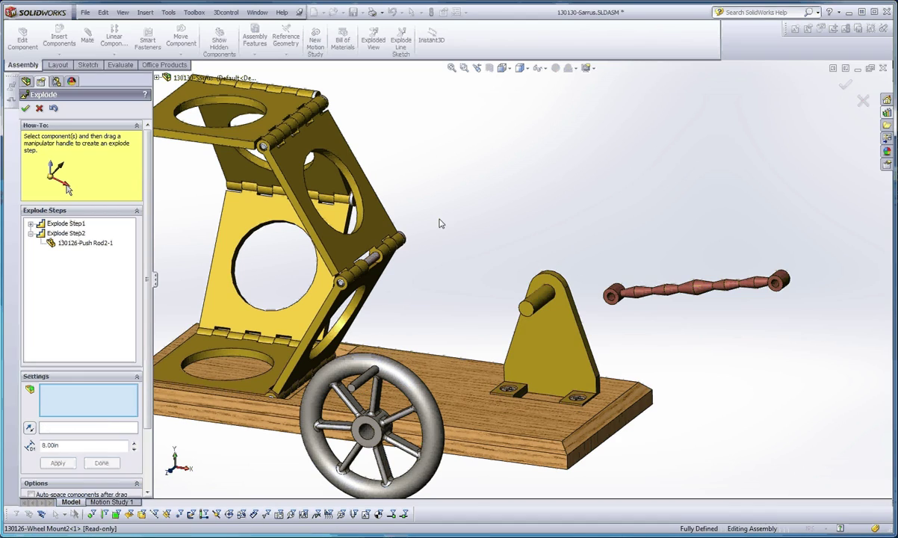
- Explode the wheel mount upward along the Y axis and set its explode distance to 5 in
click(523, 319)
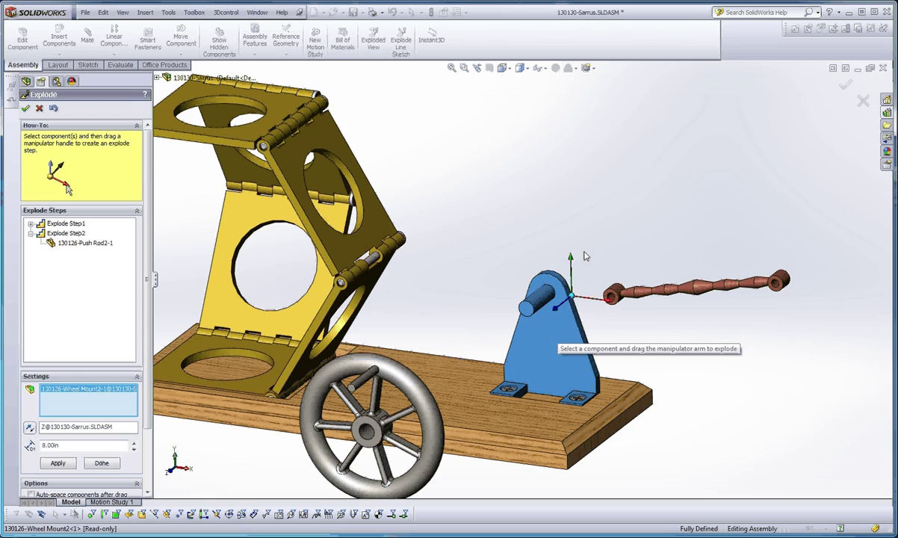
drag(571, 258, 550, 93)
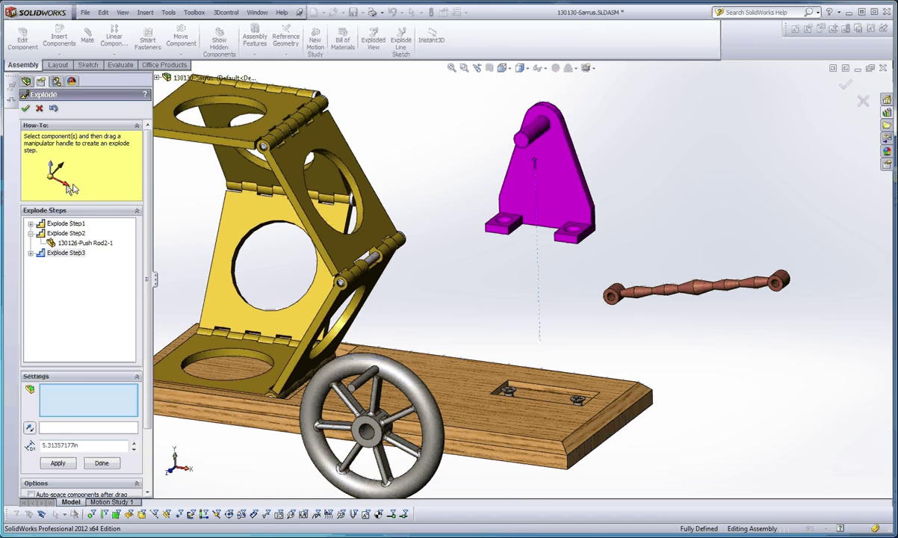
click(66, 253)
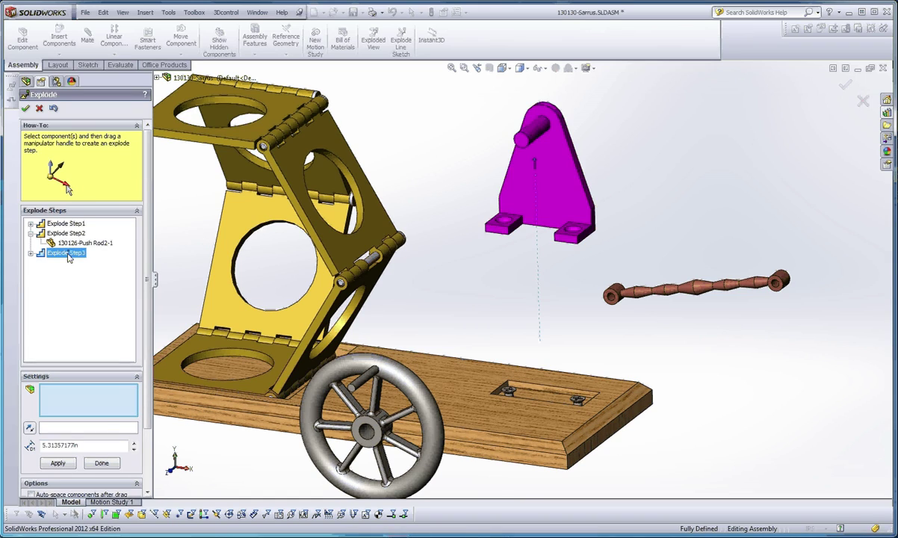
double_click(68, 254)
drag(81, 445, 20, 442)
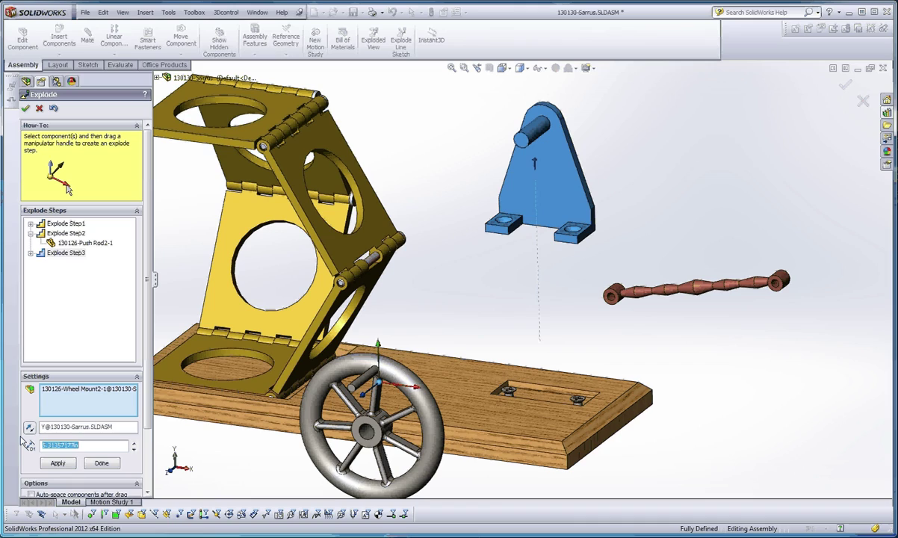
text(5)
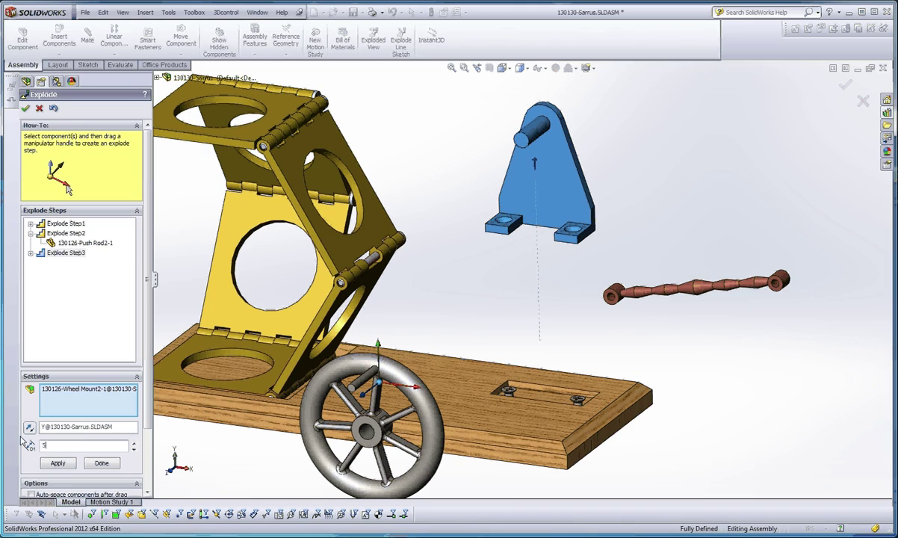
click(107, 467)
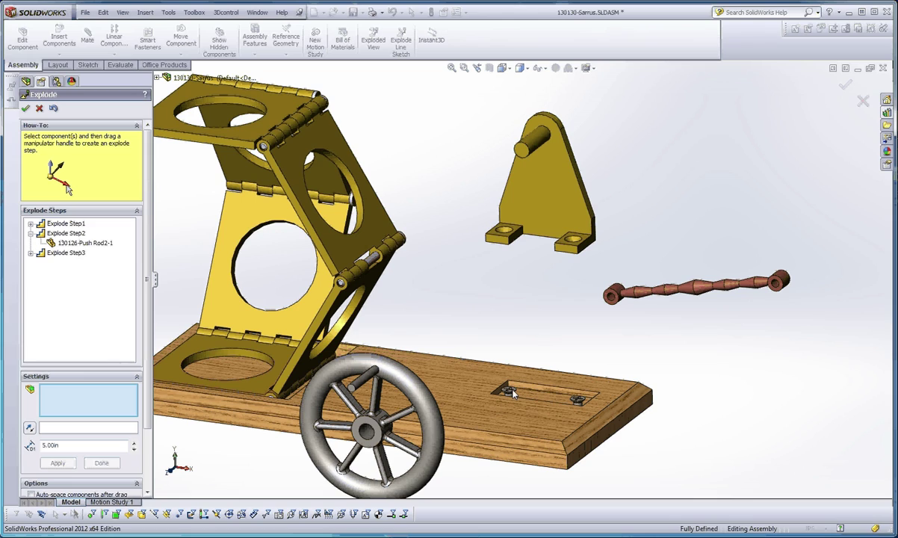
- Explode the two flat head screws in the base plate's pocket upward along the Y axis by about 9.08 in
scroll(510, 394, down, 5)
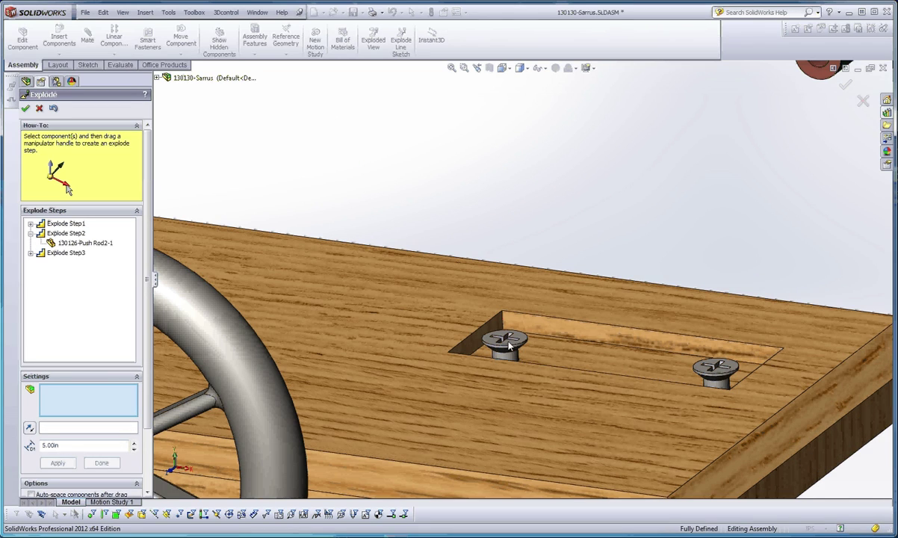
click(508, 342)
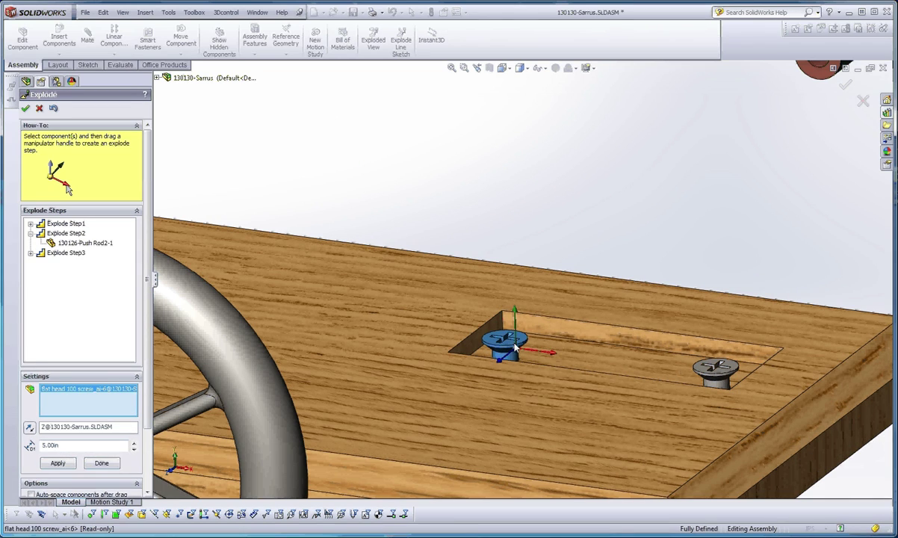
click(710, 368)
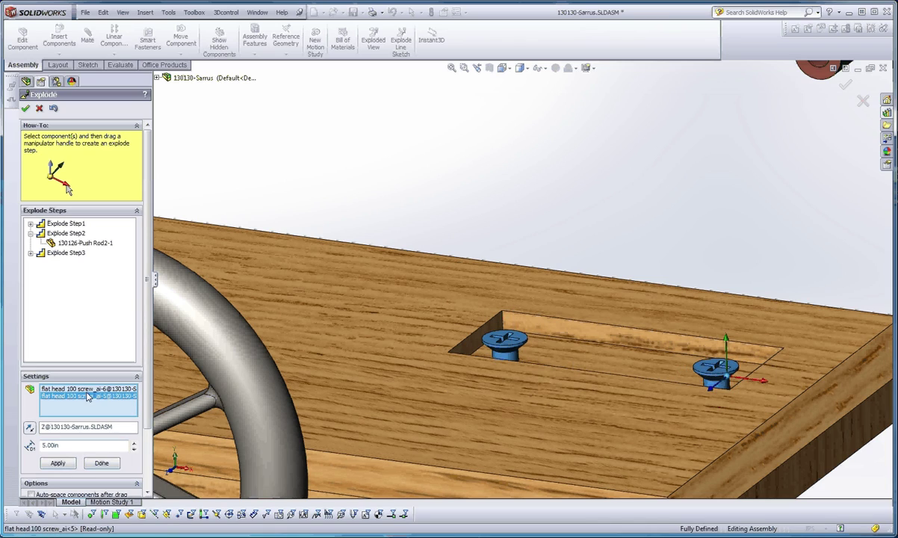
scroll(596, 333, up, 5)
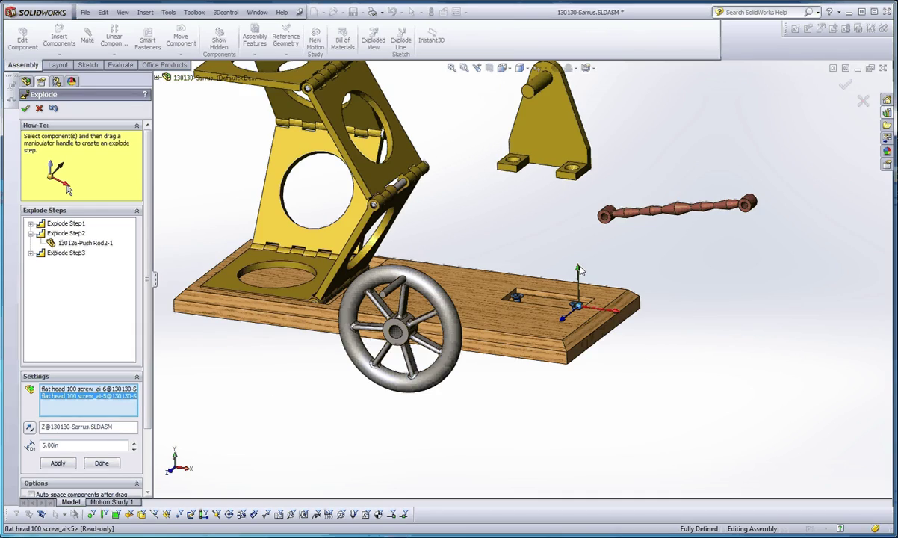
scroll(579, 269, up, 2)
drag(561, 255, 559, 89)
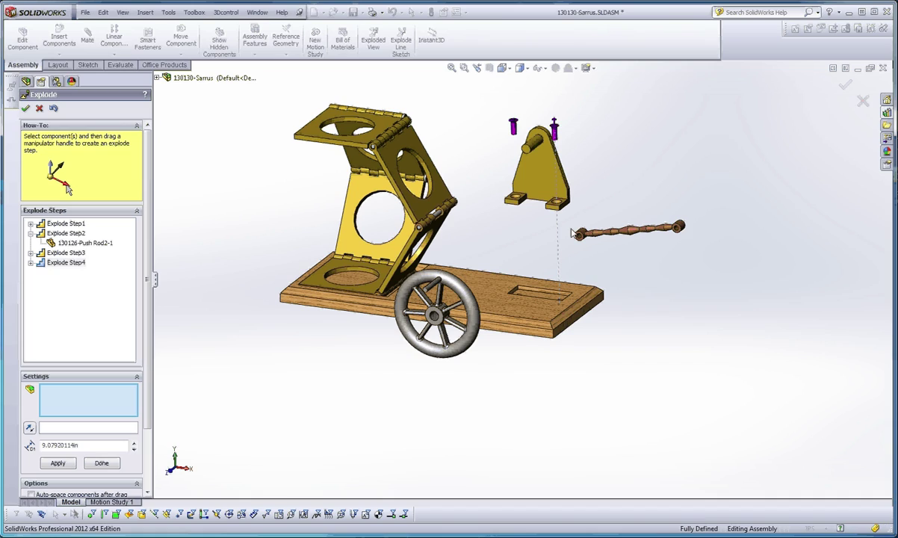
- Edit the flat head screws' explode step and set its explode distance to 9 in
click(66, 262)
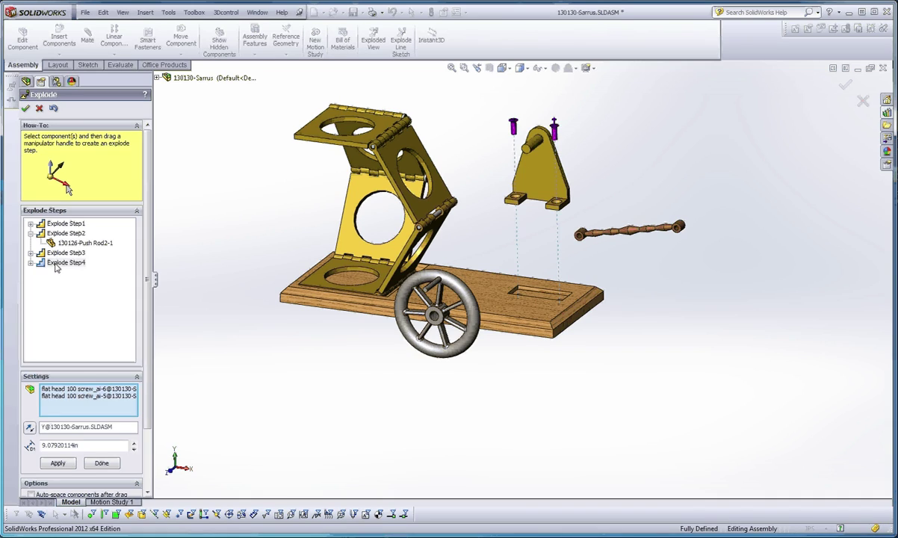
double_click(83, 446)
text(9)
key(Return)
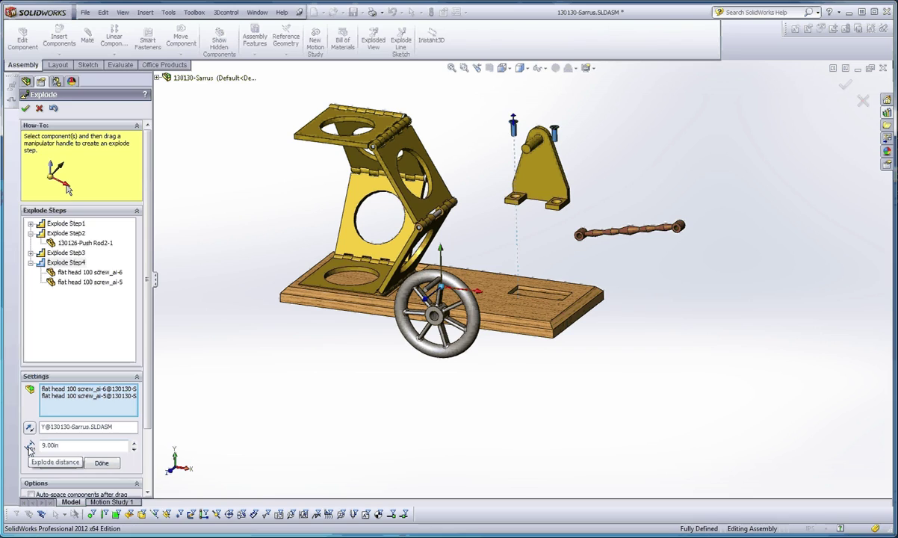
click(100, 463)
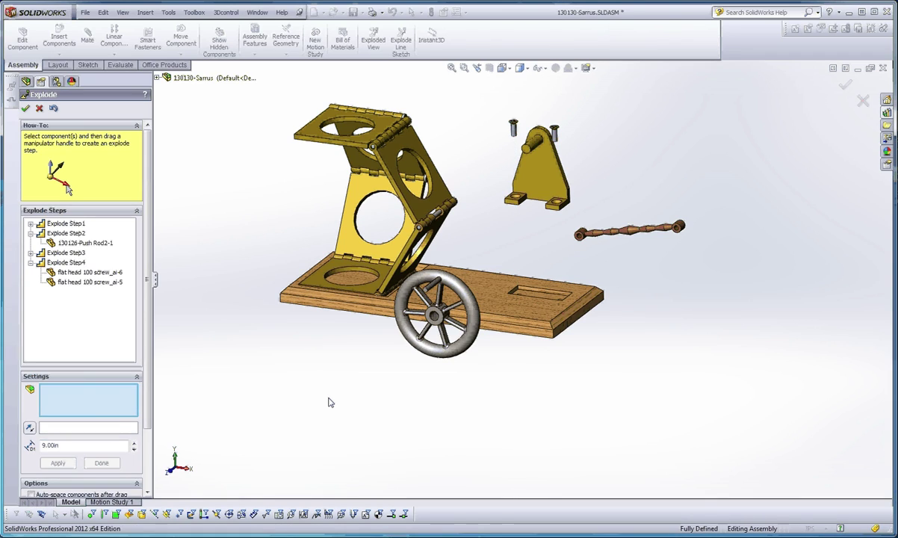
- Explode the two hex nuts under the base plate downward along the Y axis by about 4.07 in
middle_drag(525, 371, 525, 269)
scroll(555, 353, down, 3)
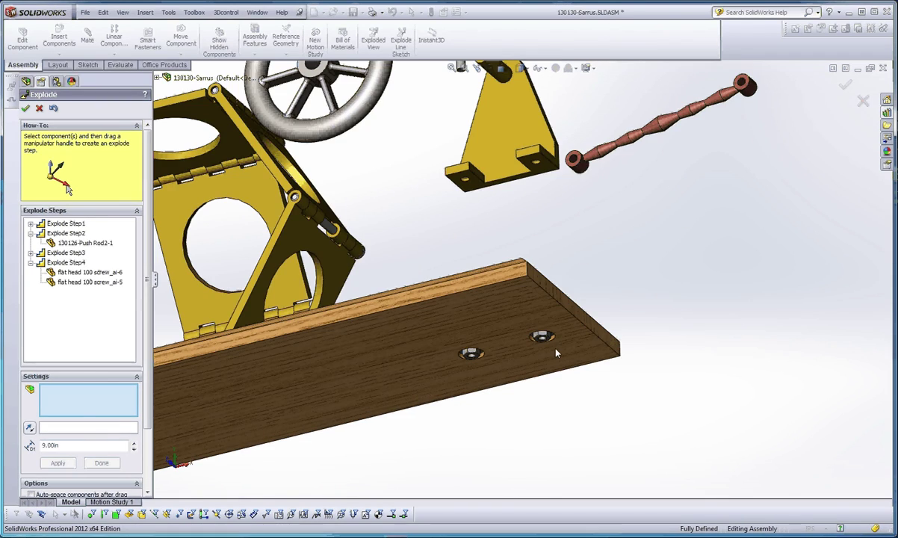
scroll(556, 354, down, 3)
click(521, 308)
ctrl+click(372, 345)
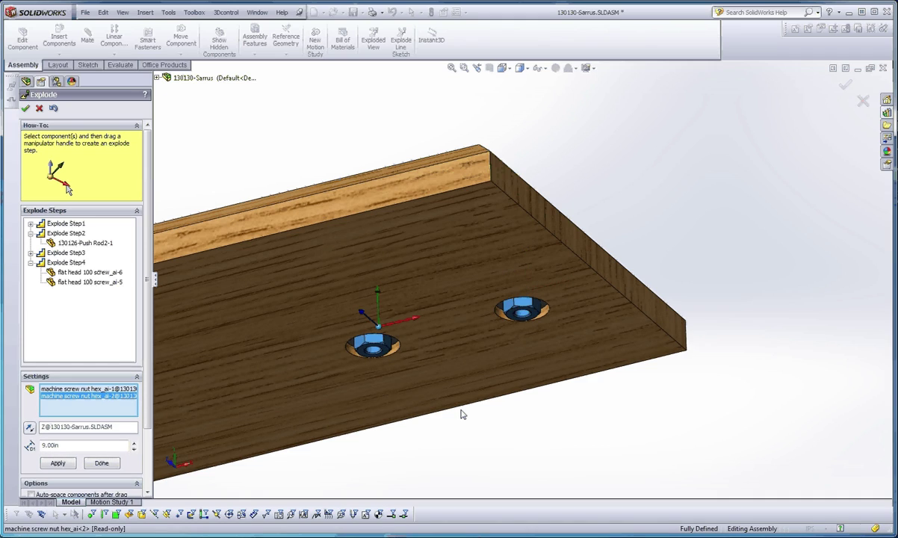
scroll(461, 415, up, 4)
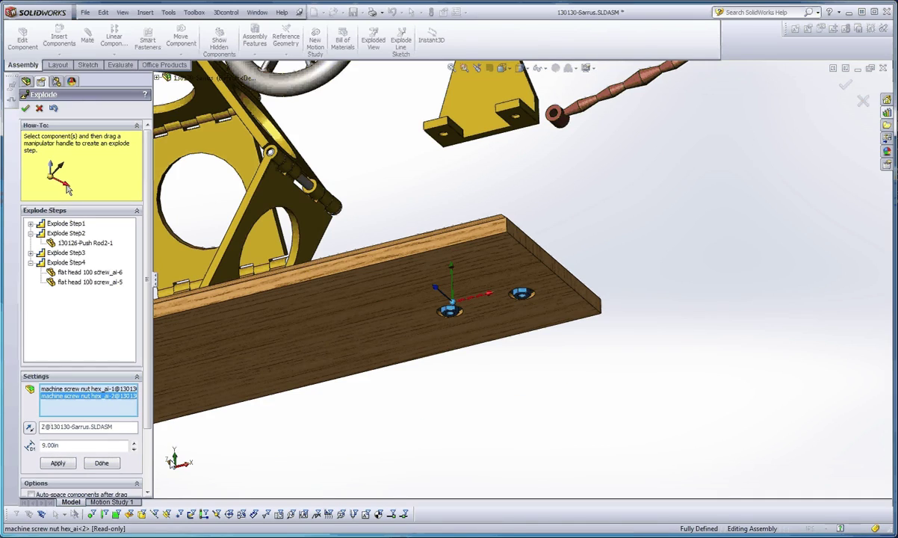
drag(451, 273, 454, 428)
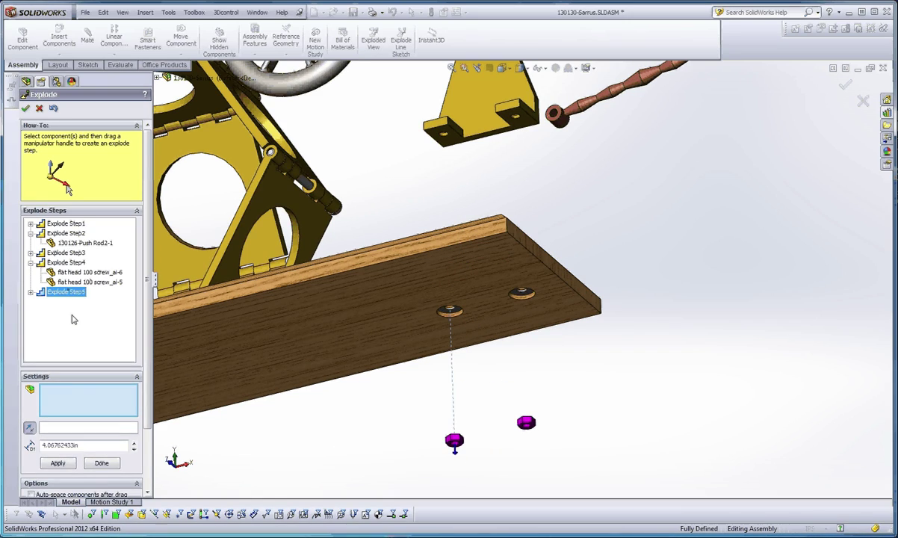
- Edit the hex nuts' explode step and set its explode distance to 4 in
click(53, 292)
drag(79, 446, 33, 448)
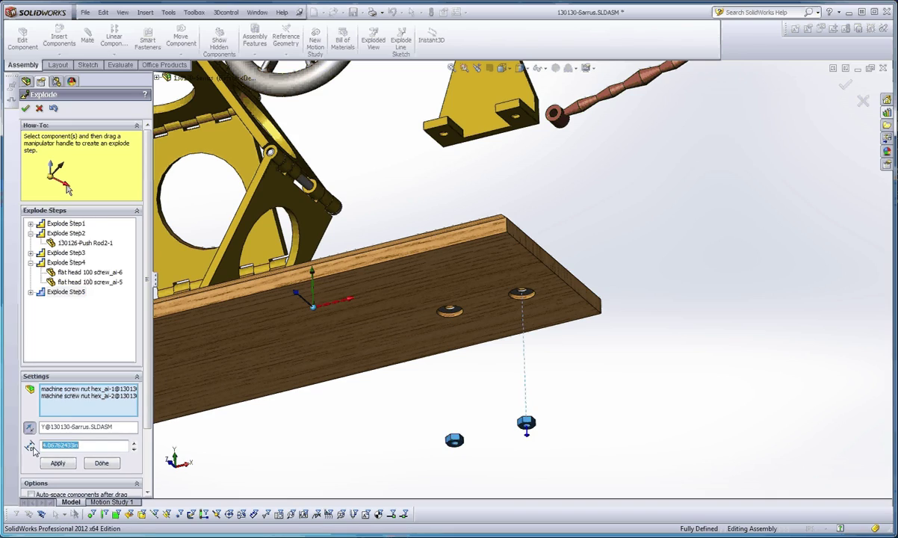
text(4.00in)
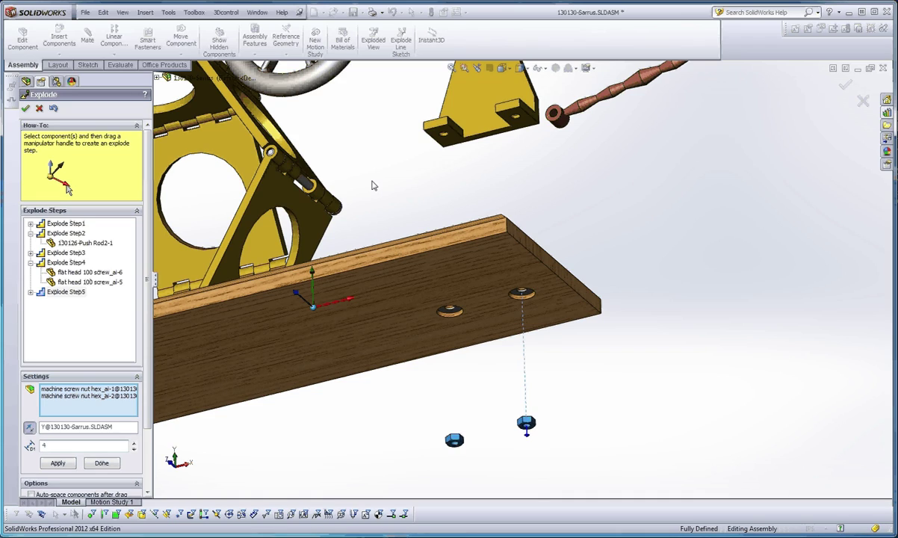
click(103, 464)
- Explode the two flat washers under the base plate downward along the Y axis by about 3.16 in
scroll(457, 346, down, 3)
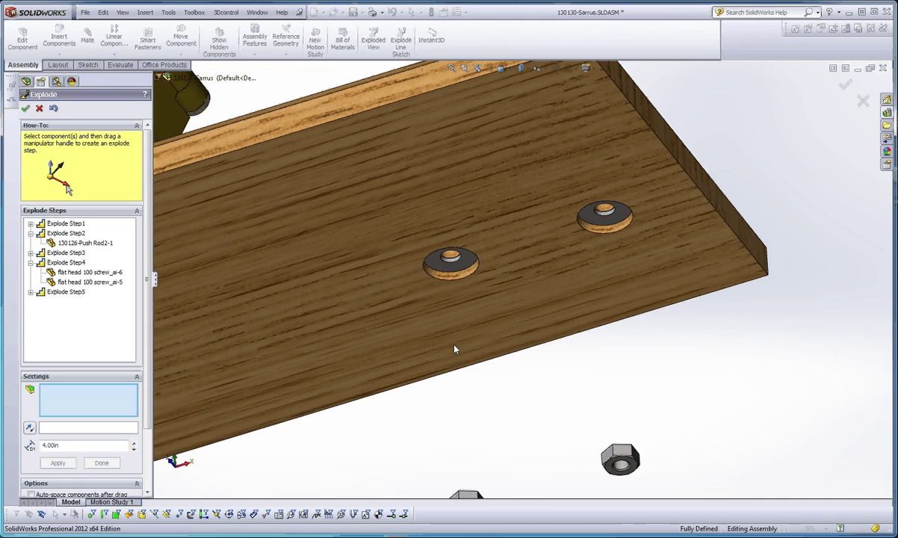
click(449, 255)
click(603, 212)
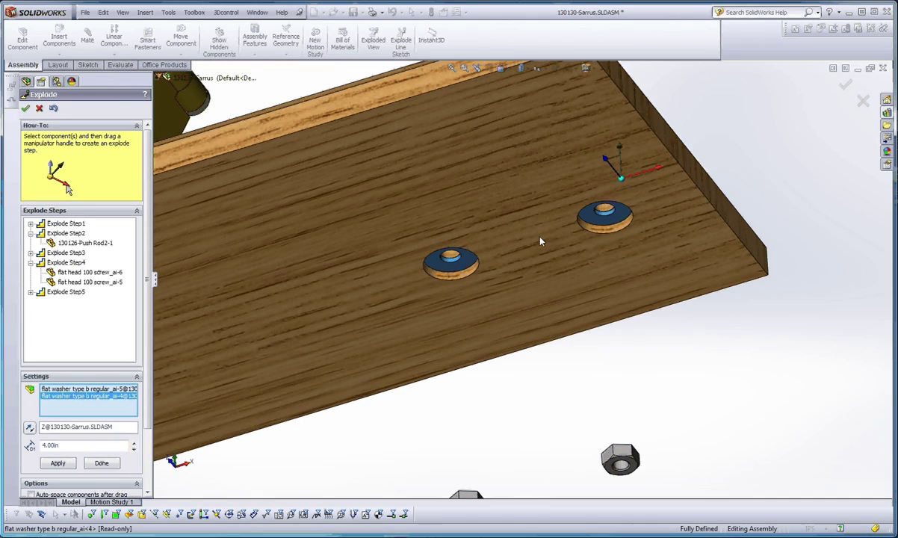
scroll(541, 242, up, 3)
scroll(575, 202, down, 2)
click(579, 195)
drag(579, 196, 577, 302)
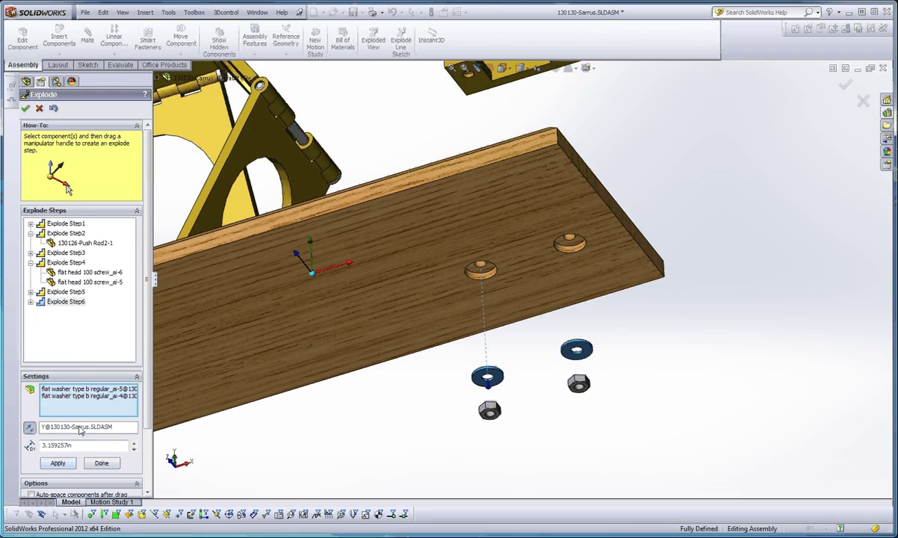
- Set the flat washers' explode distance to 3 in and apply it
drag(76, 446, 29, 445)
text(3)
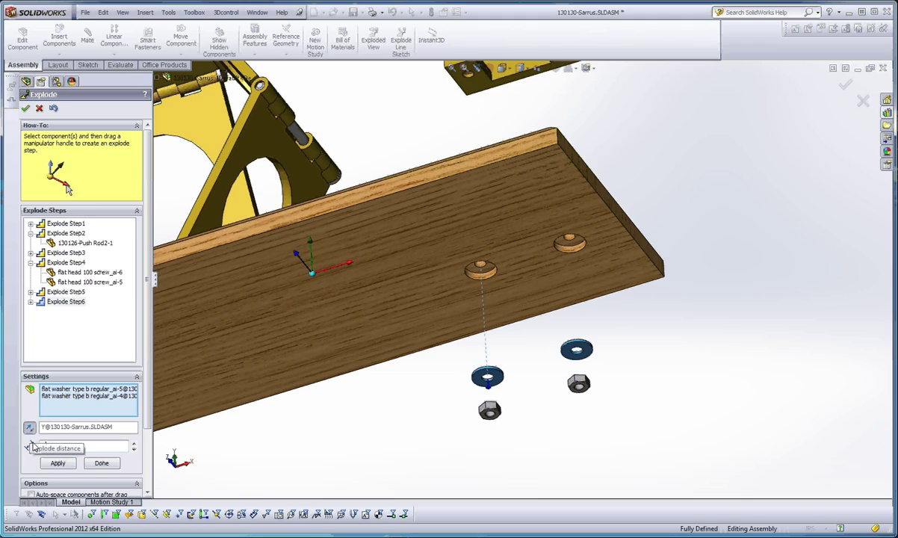
click(58, 462)
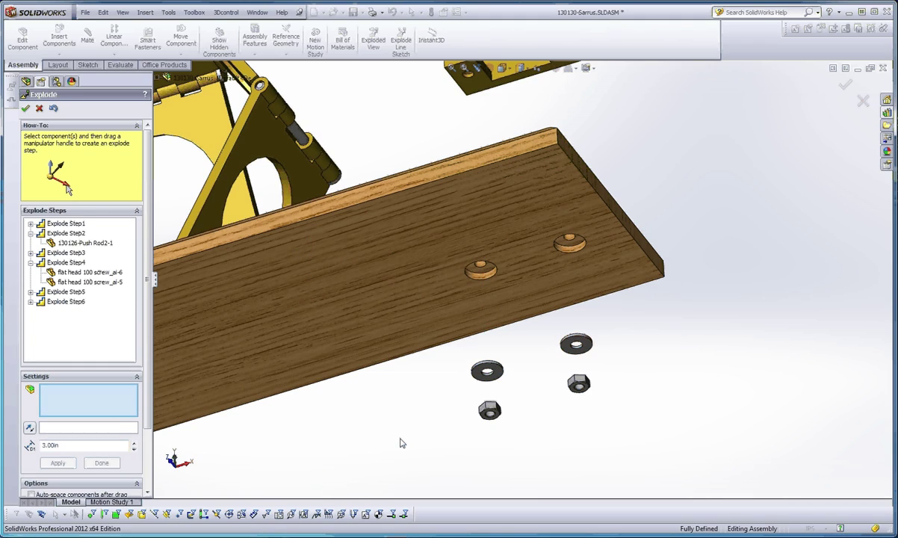
- Explode the pin at the middle hinge nearest the push rod along the Z axis, away from the wheel, by about 9.17 in
scroll(415, 431, up, 3)
middle_drag(414, 431, 470, 255)
scroll(469, 255, down, 5)
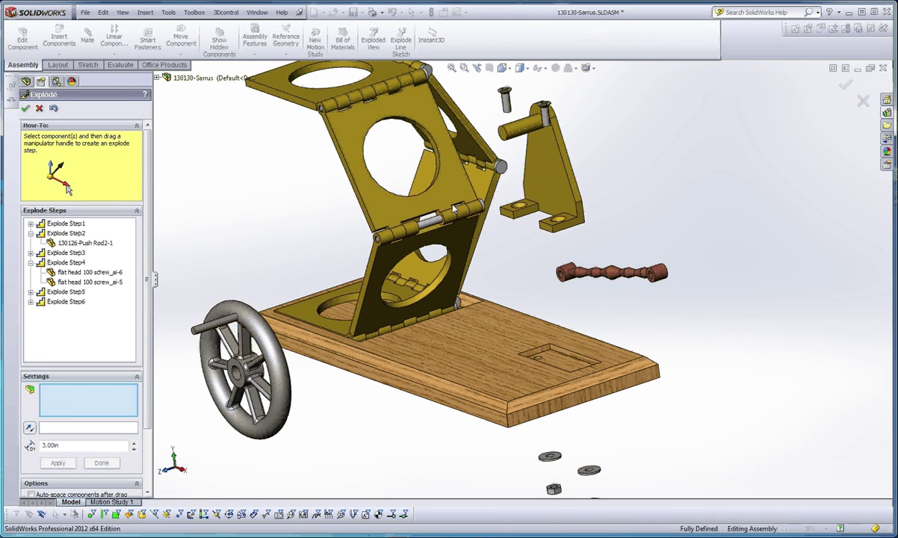
click(457, 231)
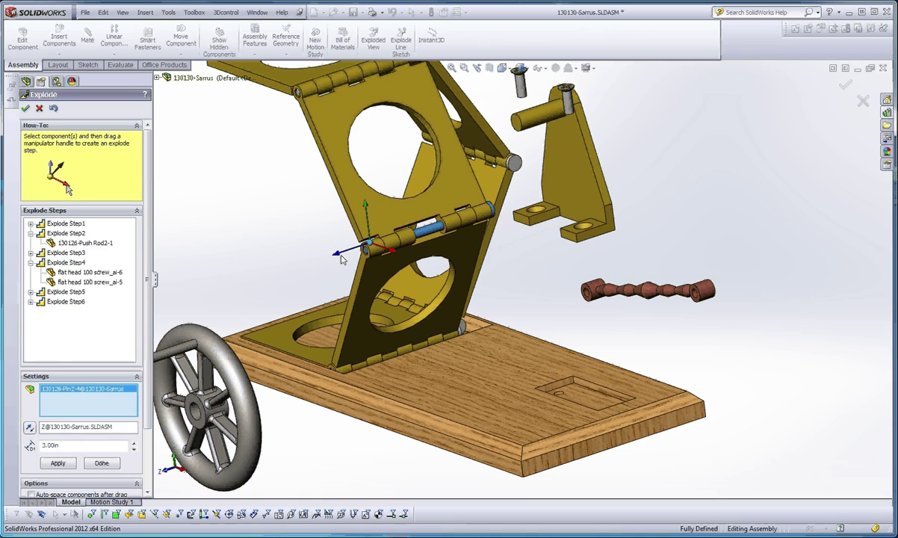
drag(343, 259, 630, 199)
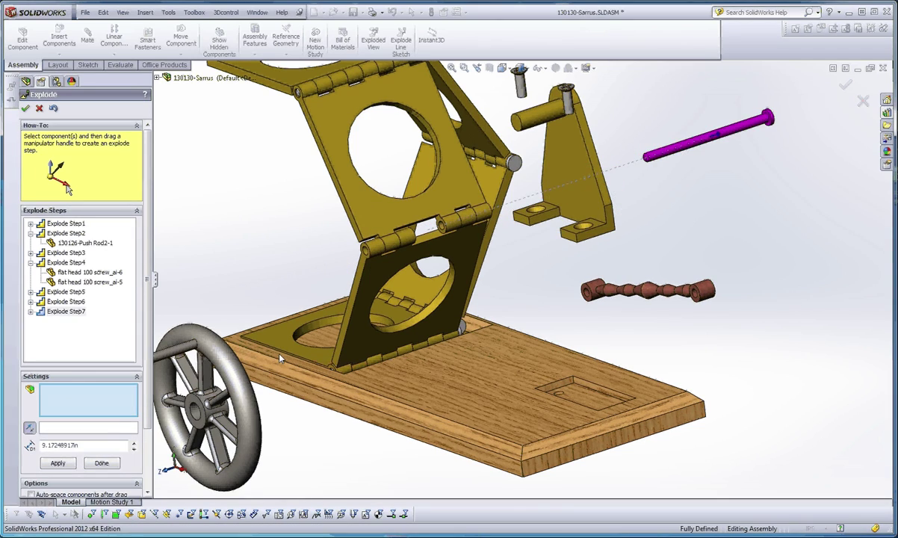
- Edit the hinge pin's explode step and set its explode distance to 9 in
click(72, 312)
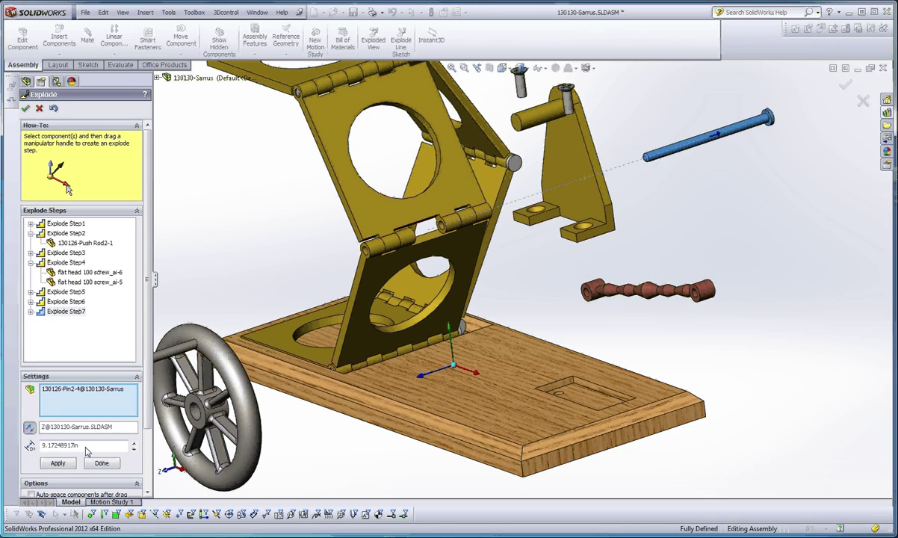
drag(86, 448, 33, 446)
text(9)
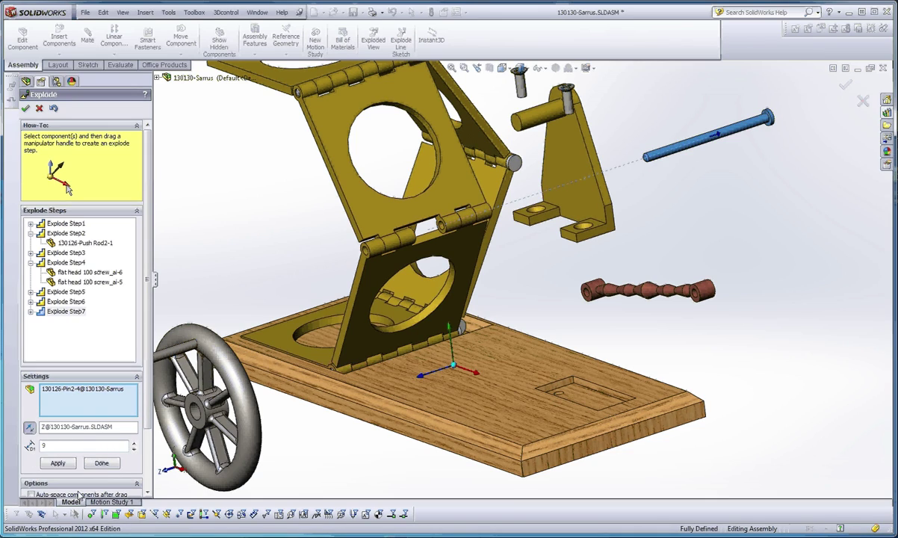
click(104, 463)
- Accept the exploded view with all its explode steps and leave the Explode command
scroll(372, 461, up, 1)
scroll(371, 461, up, 3)
mouse_move(420, 396)
middle_down()
mouse_move(408, 431)
mouse_move(442, 341)
mouse_move(420, 385)
mouse_move(411, 449)
mouse_move(442, 386)
mouse_move(453, 397)
mouse_move(420, 437)
mouse_move(432, 411)
middle_up()
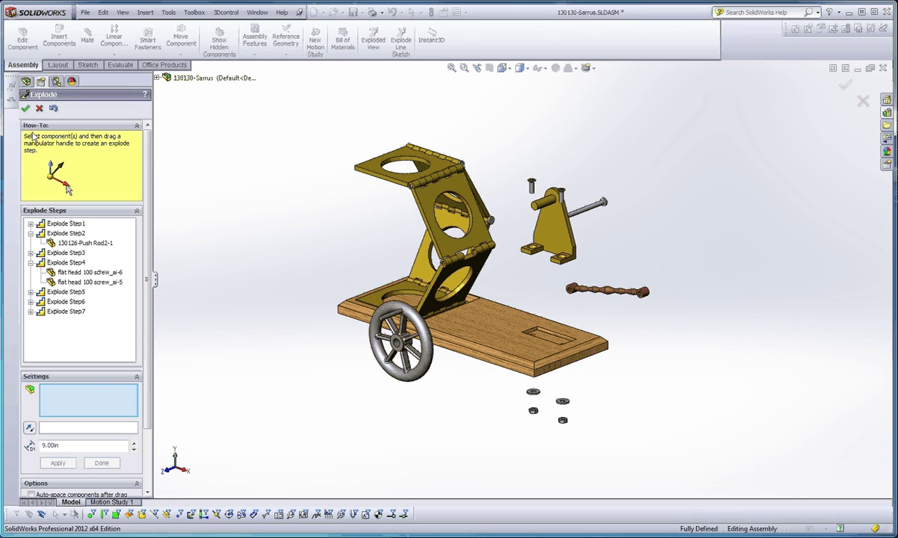
click(27, 109)
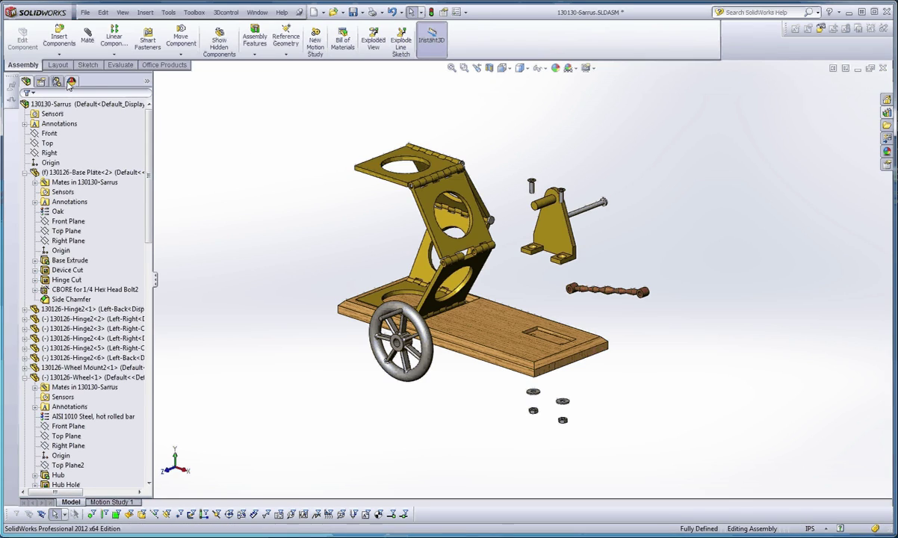
- Find the exploded view under the Default configuration, open it for editing to review its explode steps, and close it
click(56, 82)
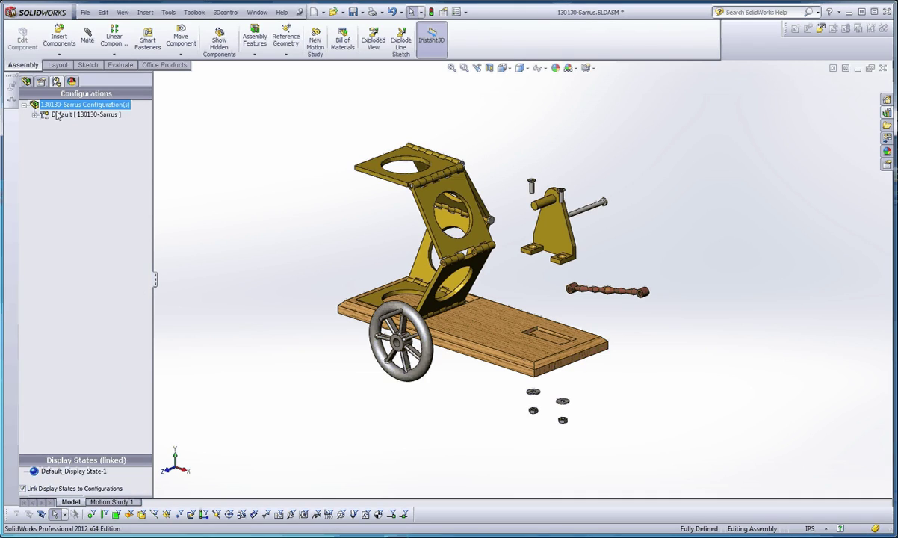
click(34, 115)
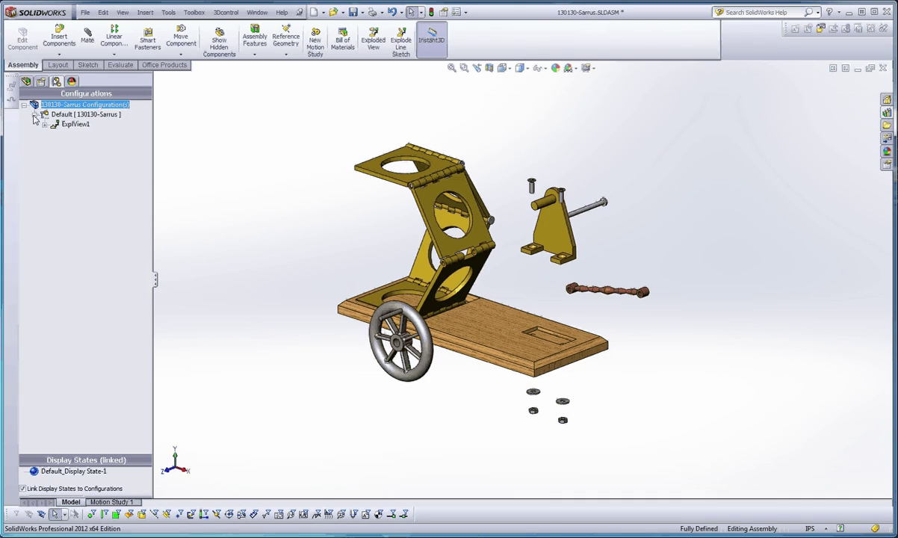
click(76, 125)
right_click(81, 127)
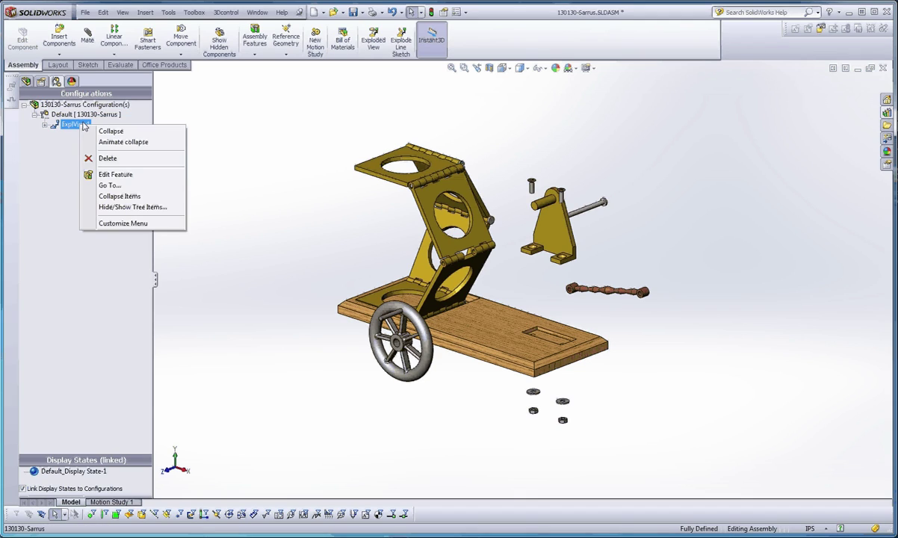
click(121, 175)
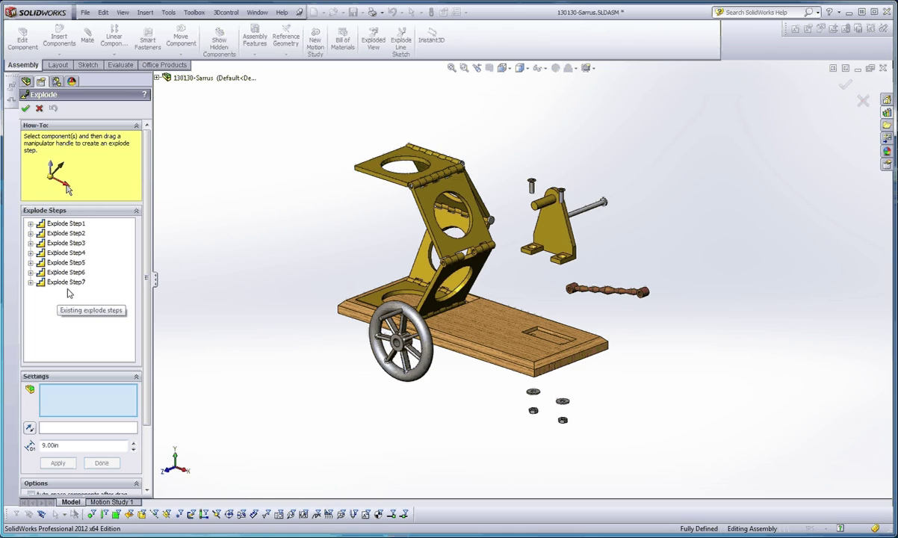
click(26, 109)
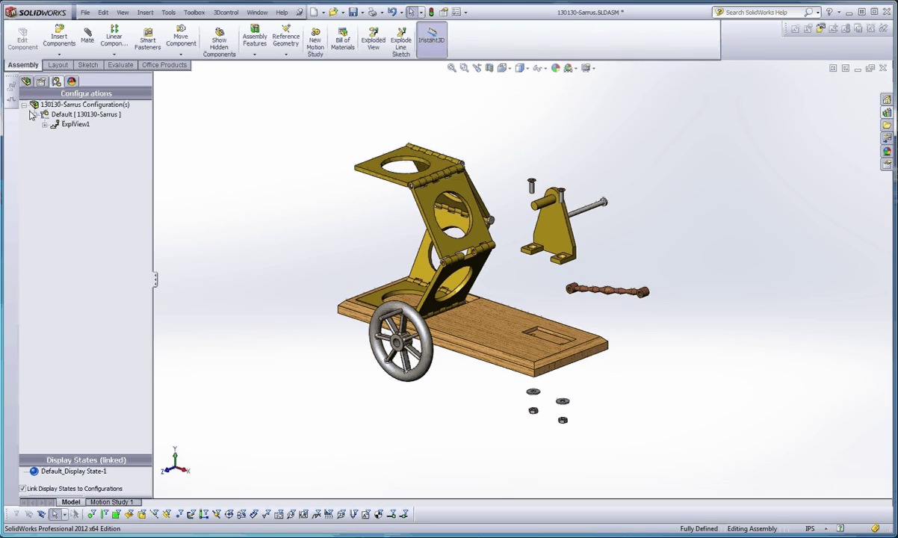
- Examine the individual steps under ExplView1, opening the wheel mount's explode step for editing and closing it again
click(46, 124)
click(92, 144)
key(Up)
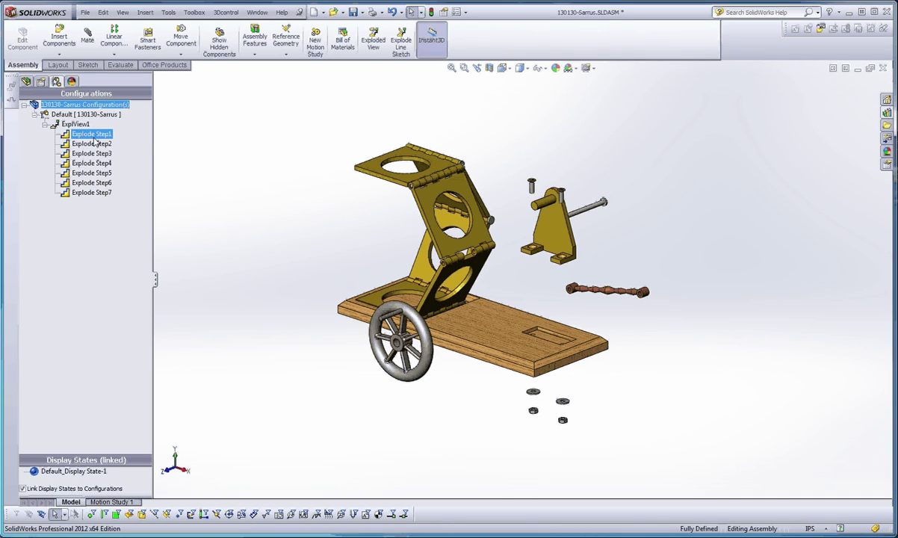
right_click(91, 154)
click(140, 175)
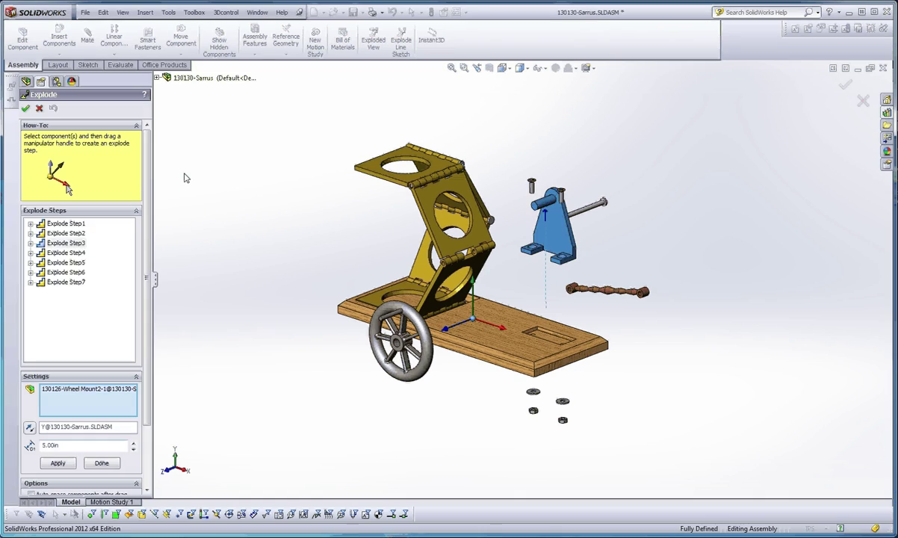
click(26, 109)
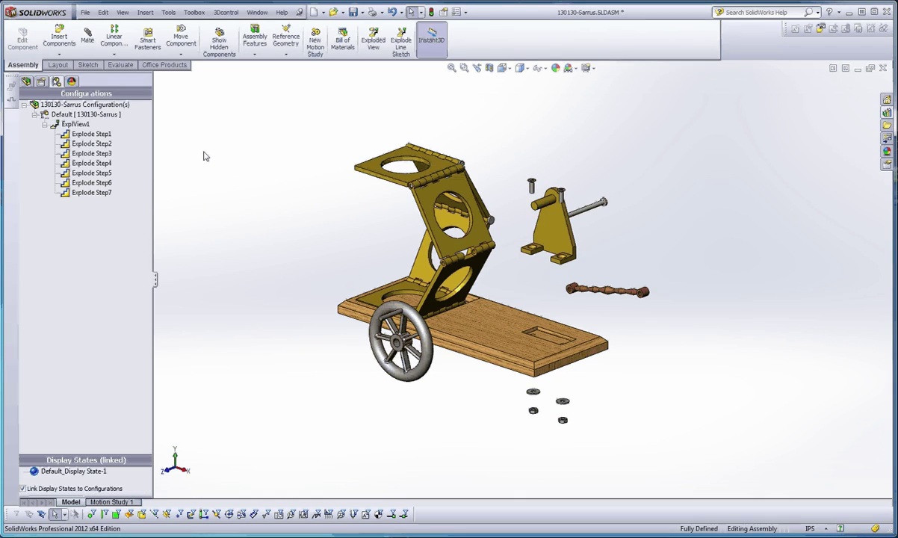
click(87, 182)
click(74, 124)
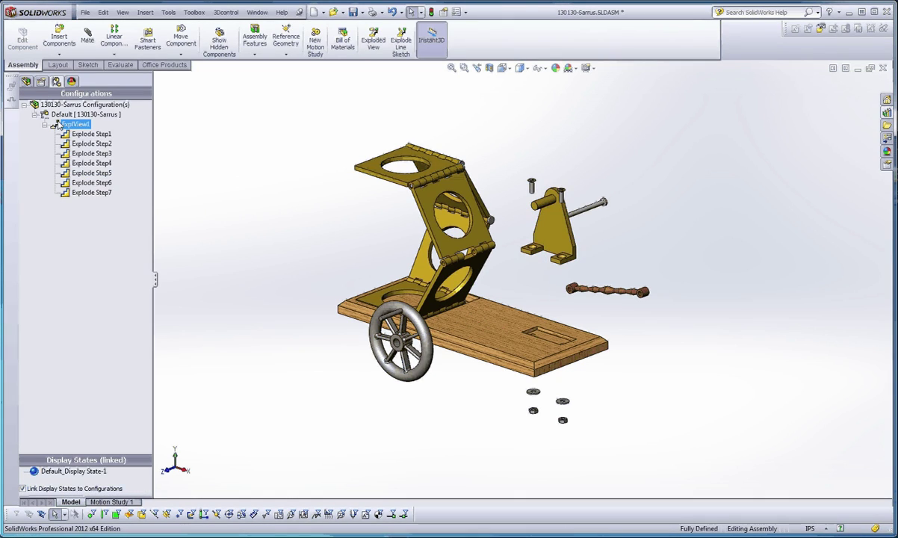
- Start an explode line sketch and connect the exploded hinge pin's end face to the open hinge bore with a route line
click(201, 140)
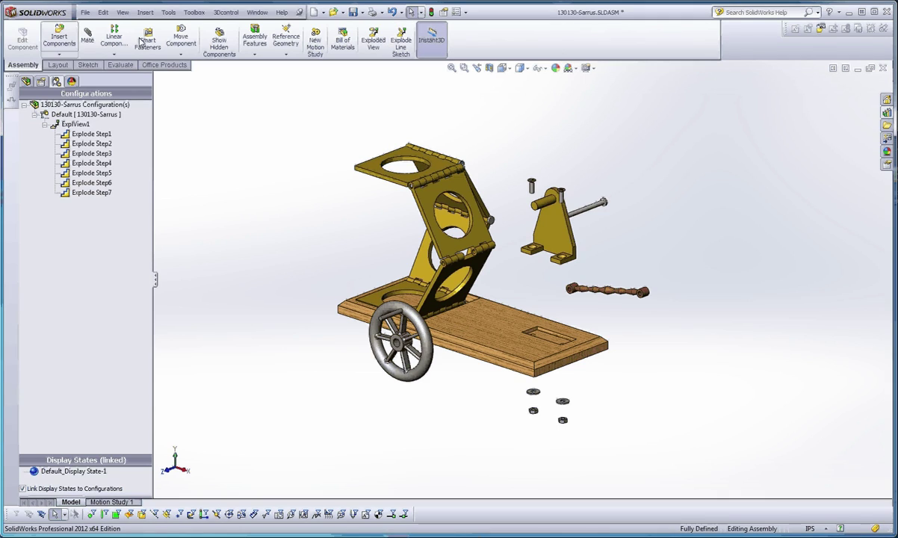
click(402, 41)
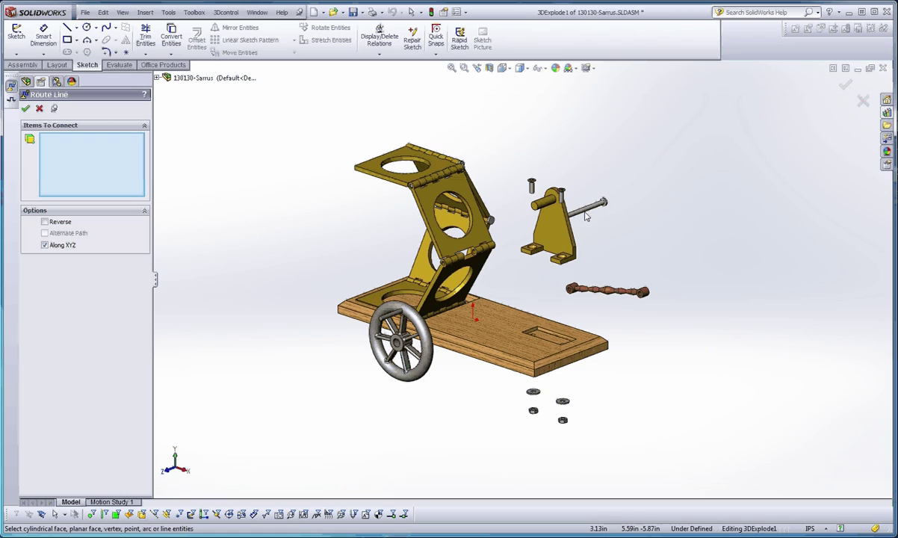
scroll(567, 223, down, 3)
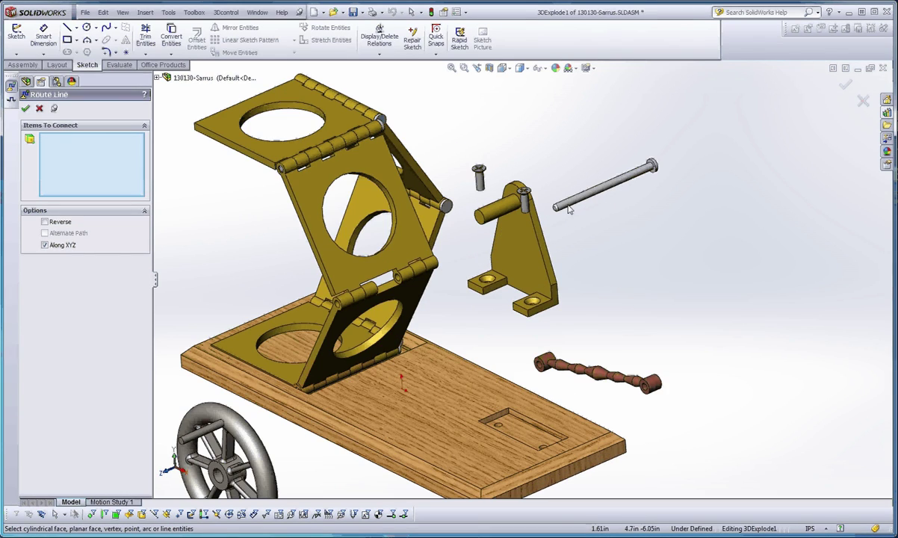
scroll(567, 210, down, 3)
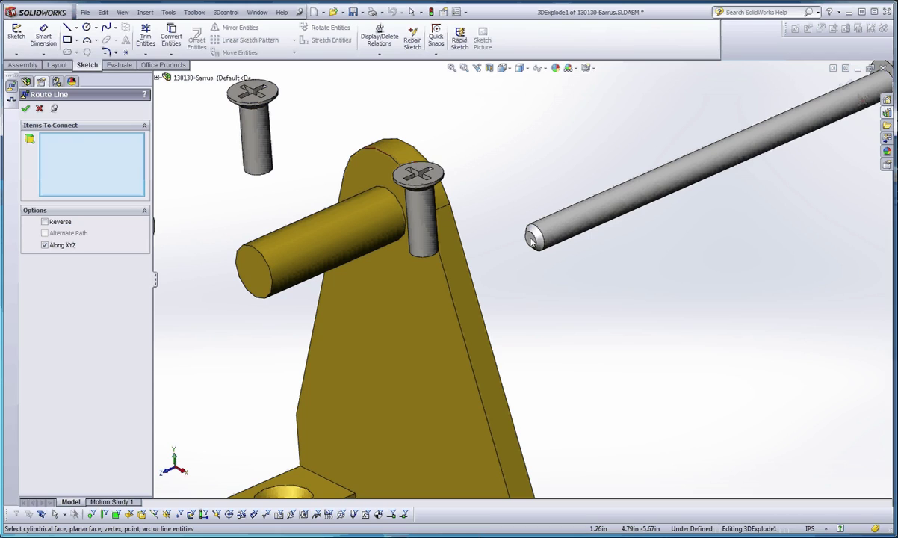
click(533, 239)
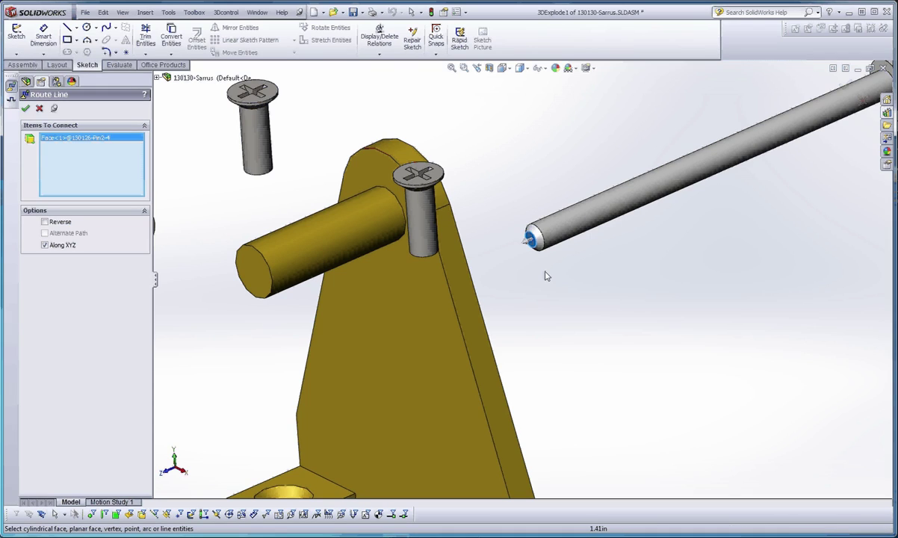
scroll(523, 250, down, 5)
scroll(515, 241, up, 5)
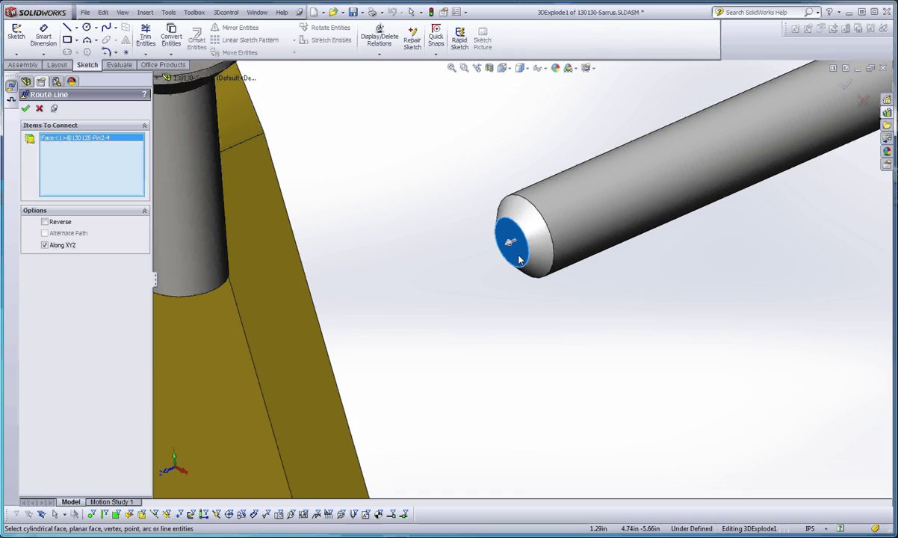
scroll(530, 262, up, 4)
middle_drag(528, 240, 609, 271)
scroll(590, 265, down, 3)
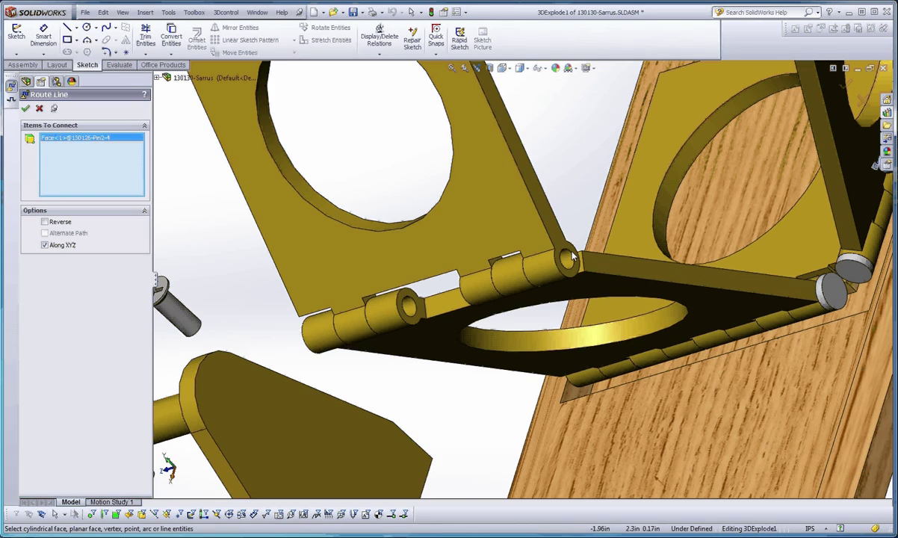
scroll(572, 257, down, 3)
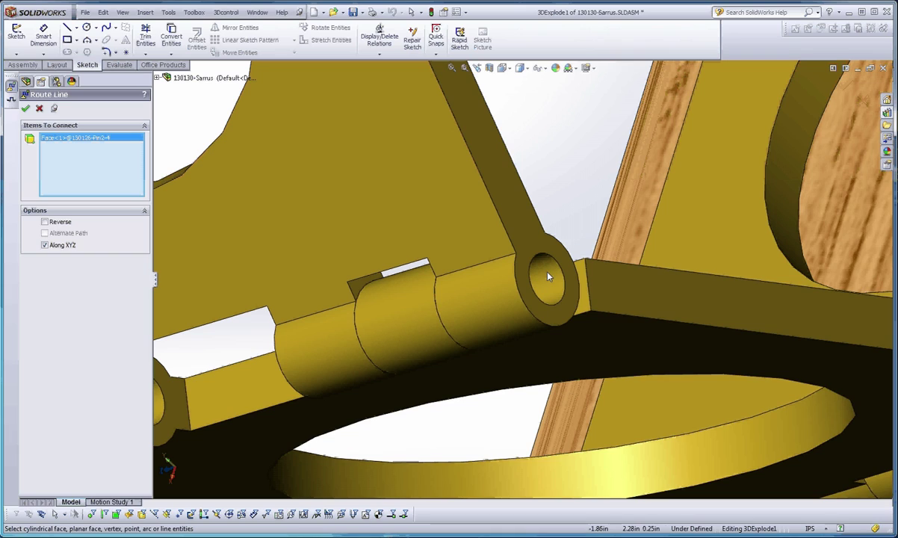
scroll(548, 275, up, 1)
click(546, 272)
scroll(559, 292, up, 5)
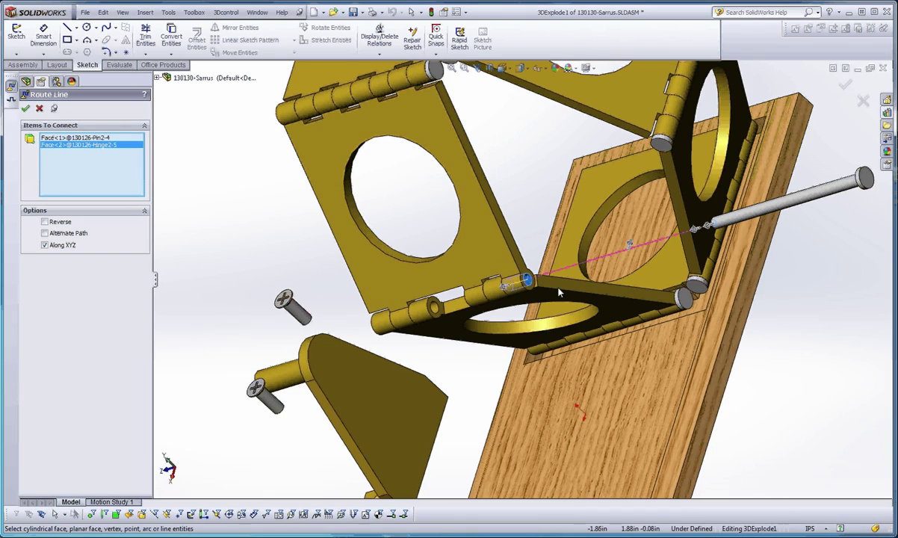
- Try the Reverse and Alternate Path options on the pin's route line, leave both off, and accept the line
middle_drag(559, 293, 644, 279)
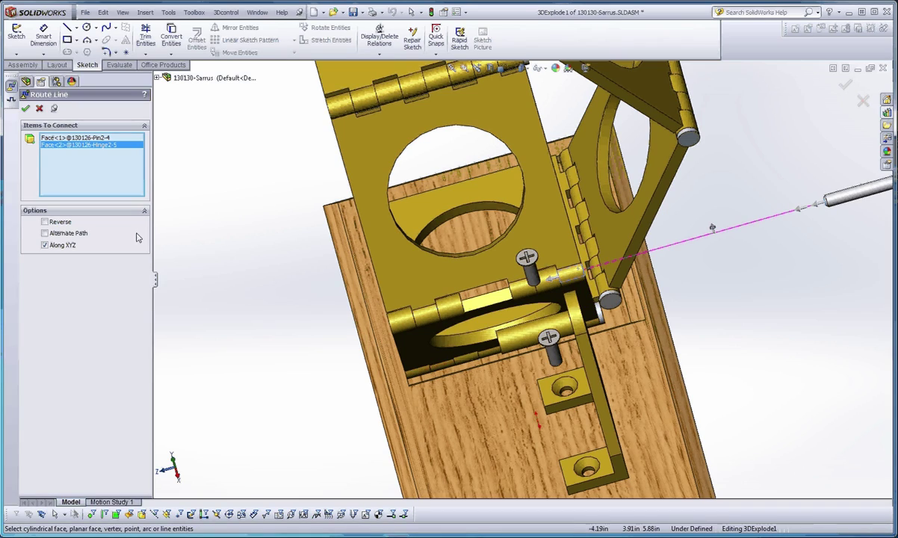
click(45, 222)
click(44, 221)
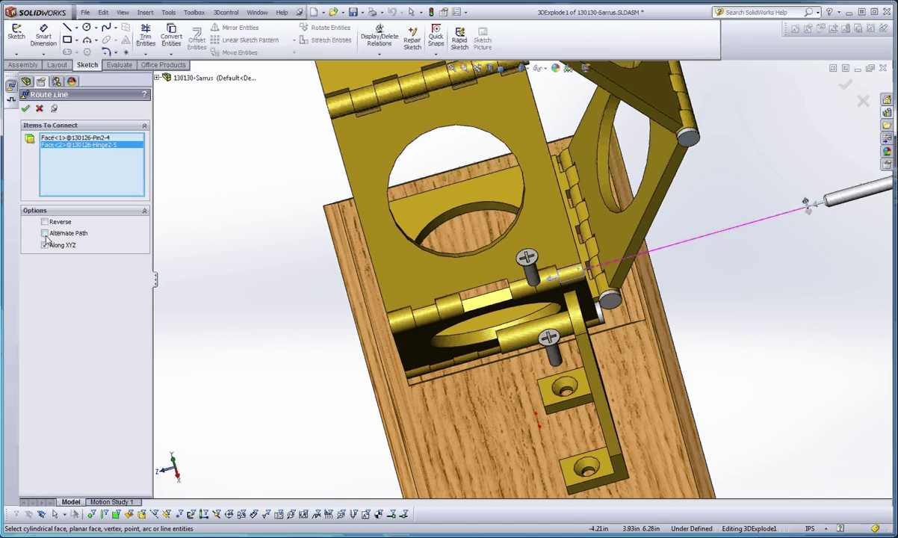
click(44, 233)
click(45, 235)
click(25, 108)
- Route an explode line from the first flat head screw's end face to its matching hole in the base plate pocket
scroll(523, 276, up, 5)
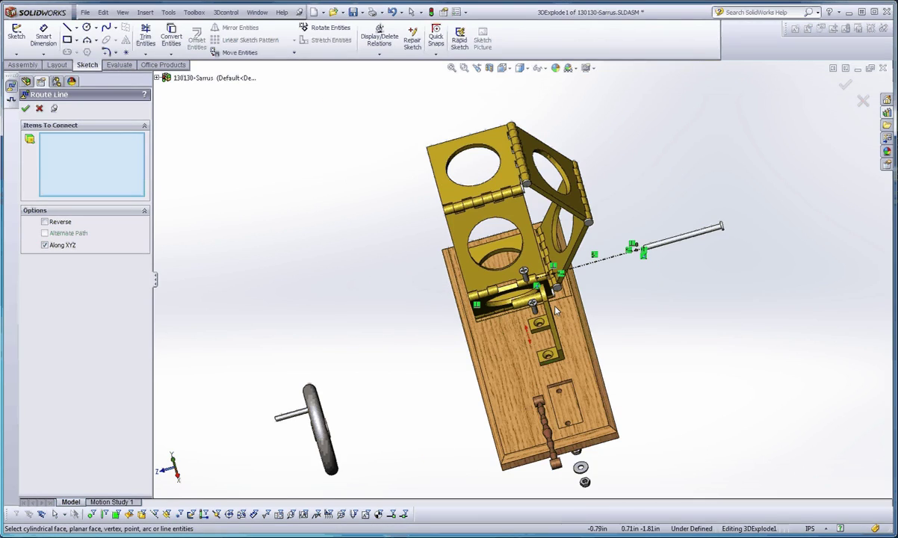
mouse_move(644, 266)
middle_down()
mouse_move(660, 270)
mouse_move(713, 237)
middle_up()
scroll(662, 287, down, 5)
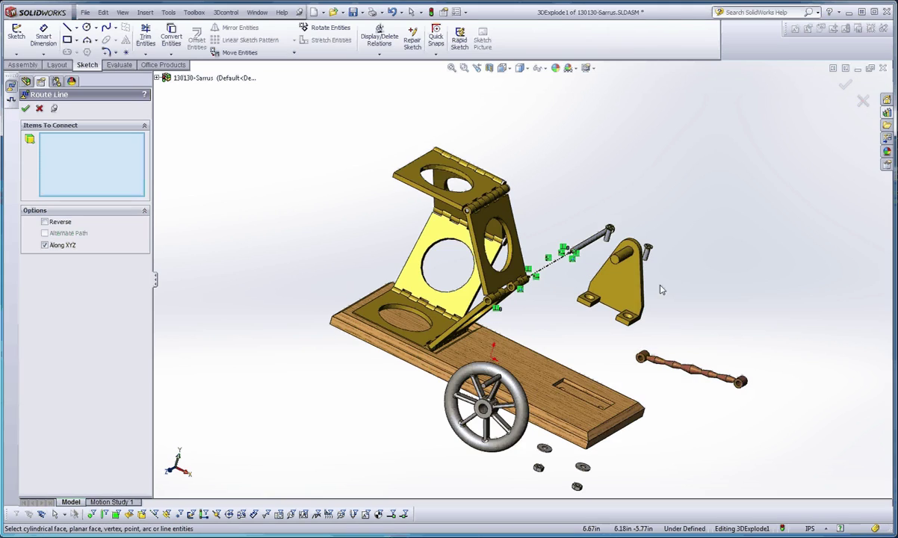
middle_drag(627, 300, 573, 240)
click(608, 207)
scroll(573, 239, down, 1)
scroll(504, 408, down, 2)
click(463, 366)
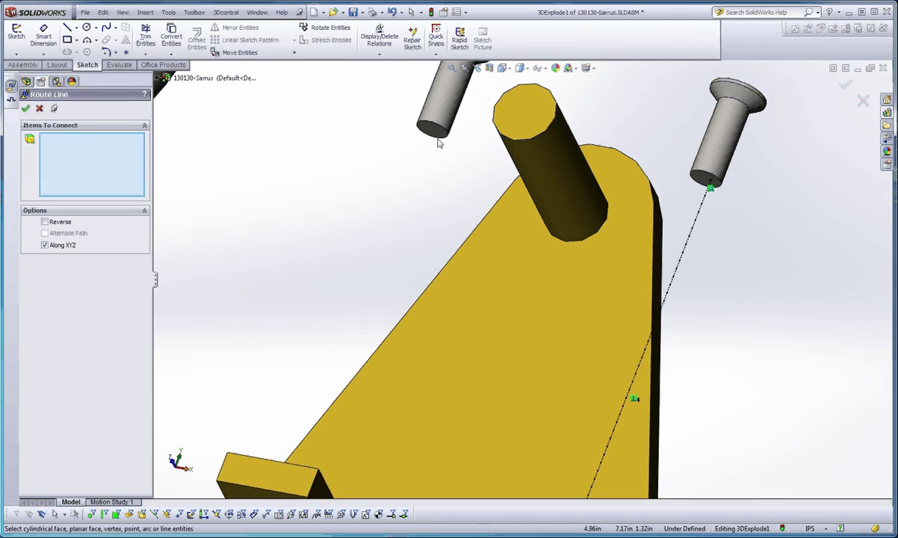
- Connect the second flat head screw's end face to the remaining base plate hole and accept the route line
click(434, 127)
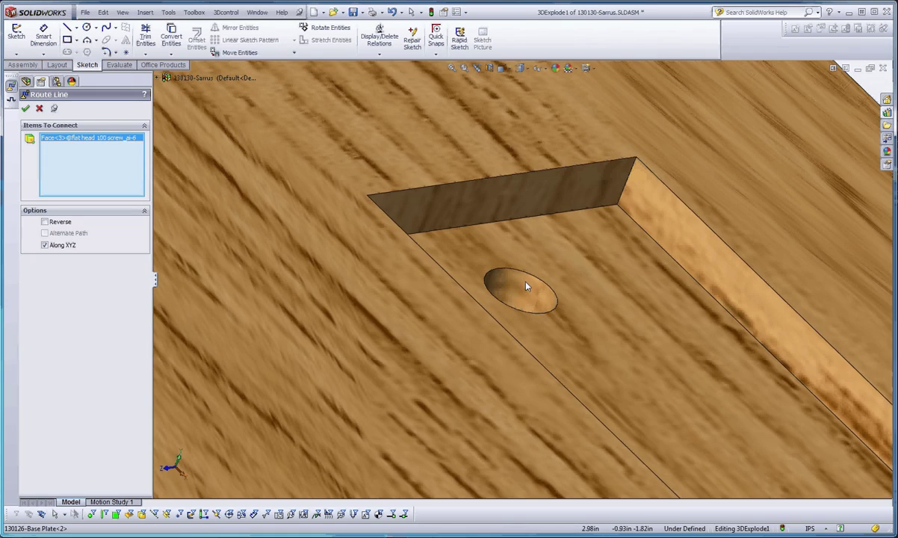
click(525, 306)
scroll(524, 311, up, 1)
click(26, 109)
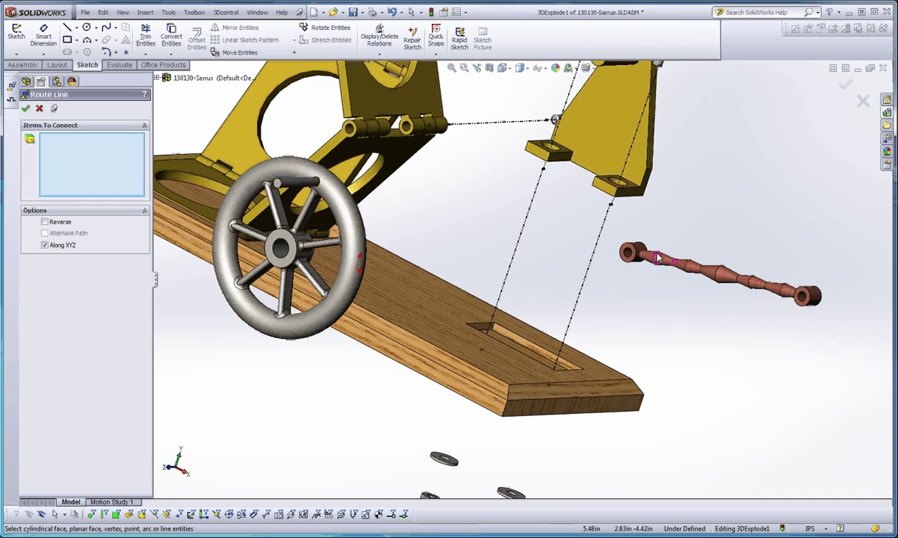
- Connect the push rod's near end bore to the hinge's inner bore with a route line along XYZ and accept it
scroll(642, 269, down, 4)
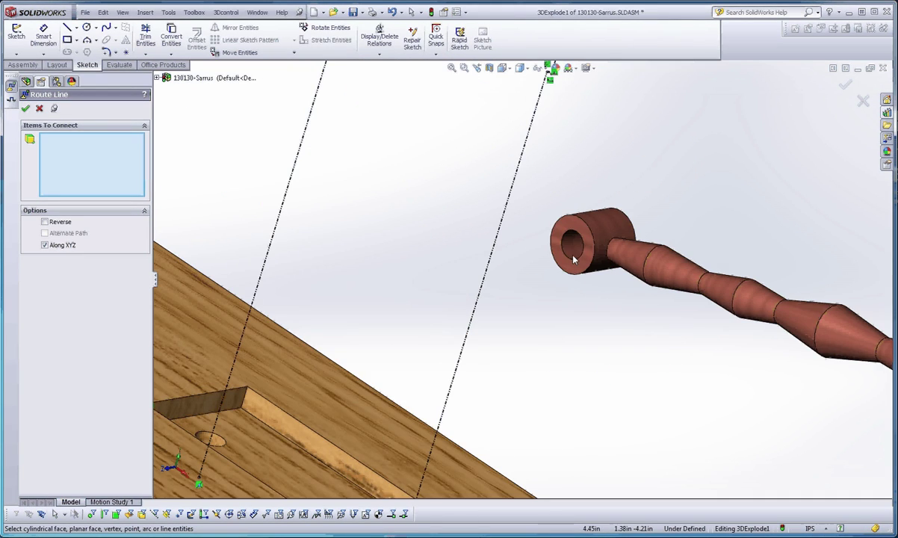
click(572, 246)
scroll(553, 276, up, 4)
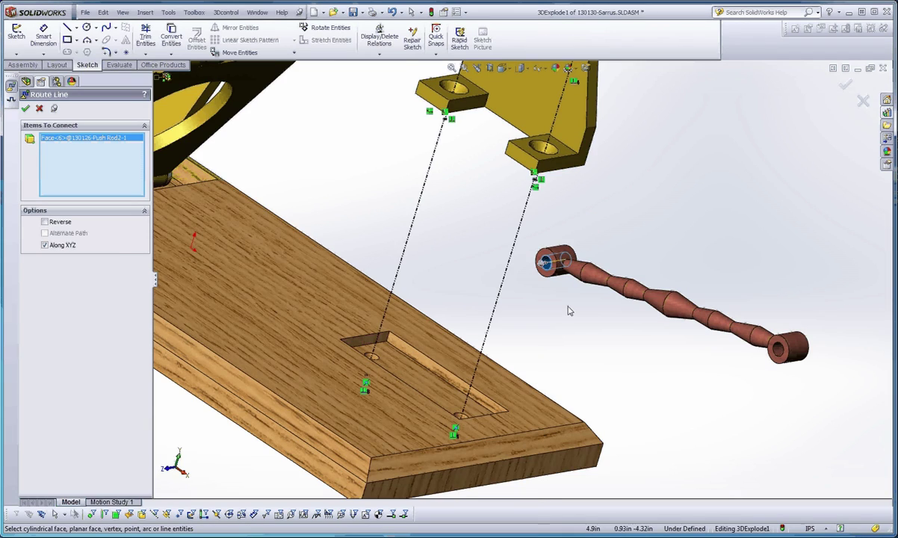
middle_drag(569, 310, 495, 290)
scroll(328, 81, down, 4)
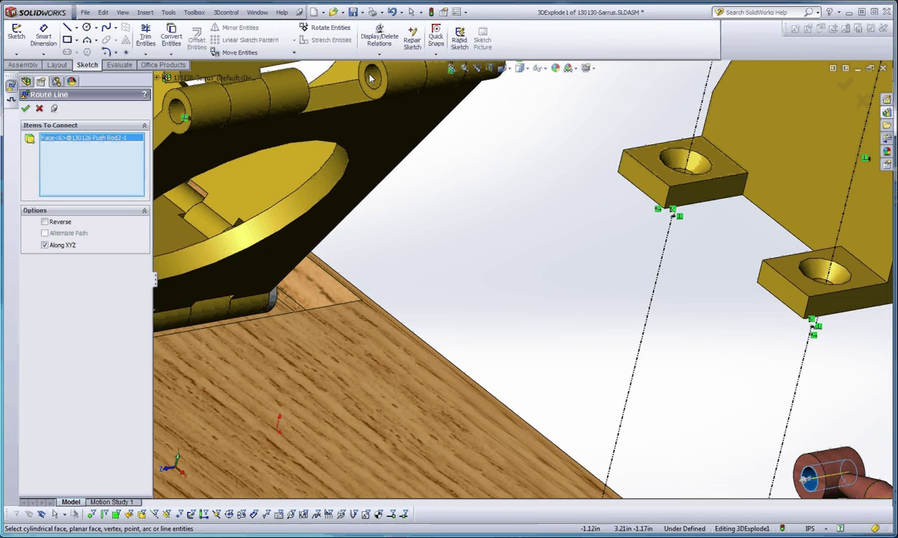
click(371, 77)
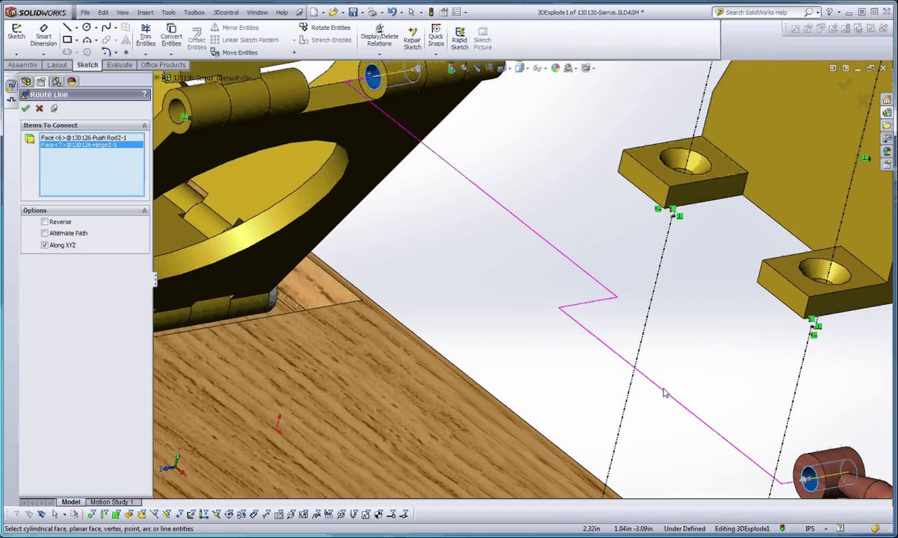
scroll(664, 394, up, 5)
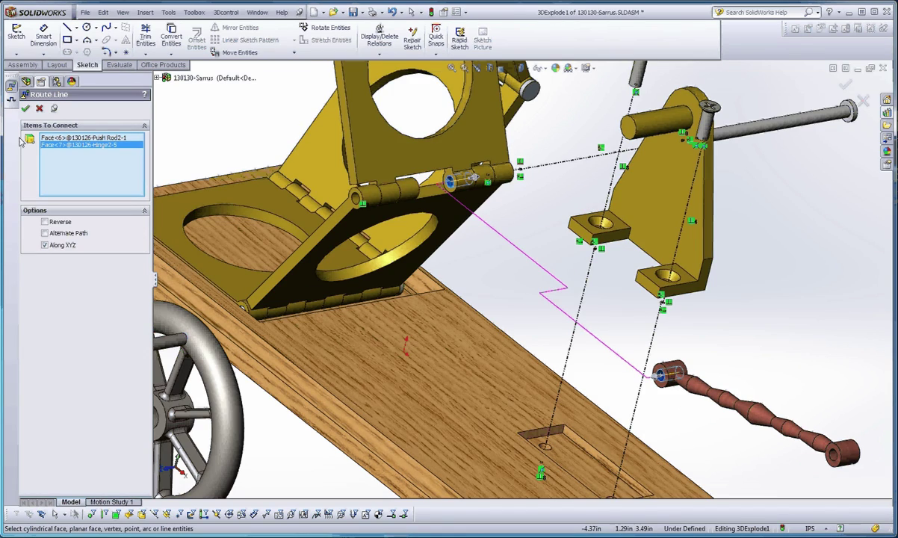
click(26, 109)
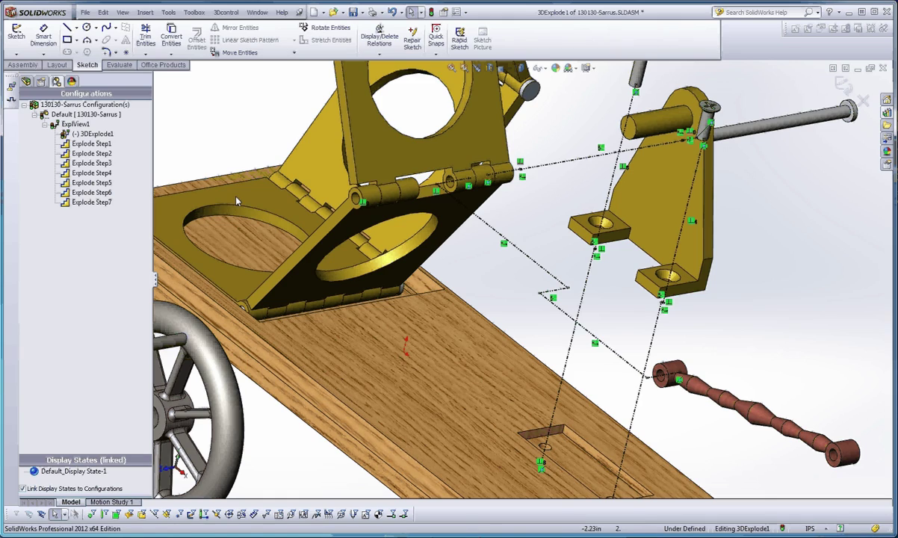
- Locate the 3DExplode1 explode line sketch under ExplView1 in the Default configuration and choose to edit it
click(52, 107)
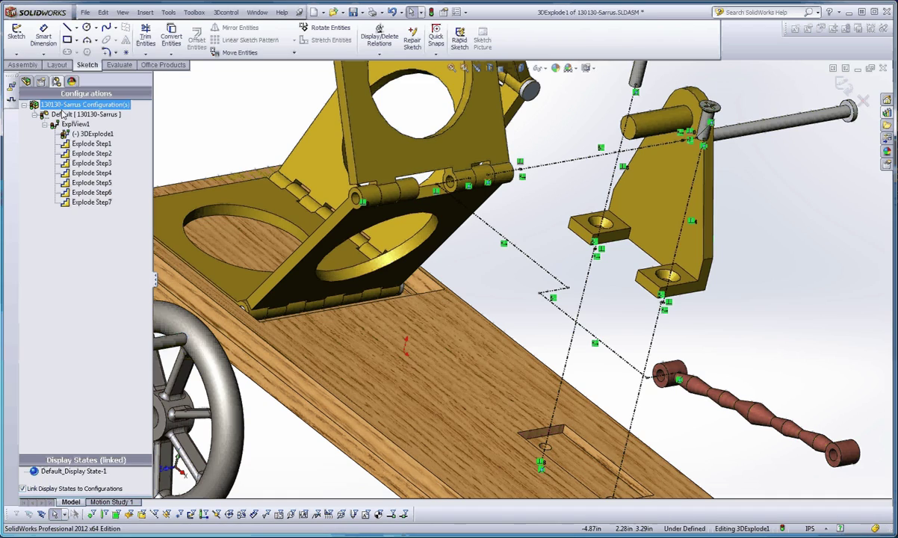
click(64, 115)
click(74, 125)
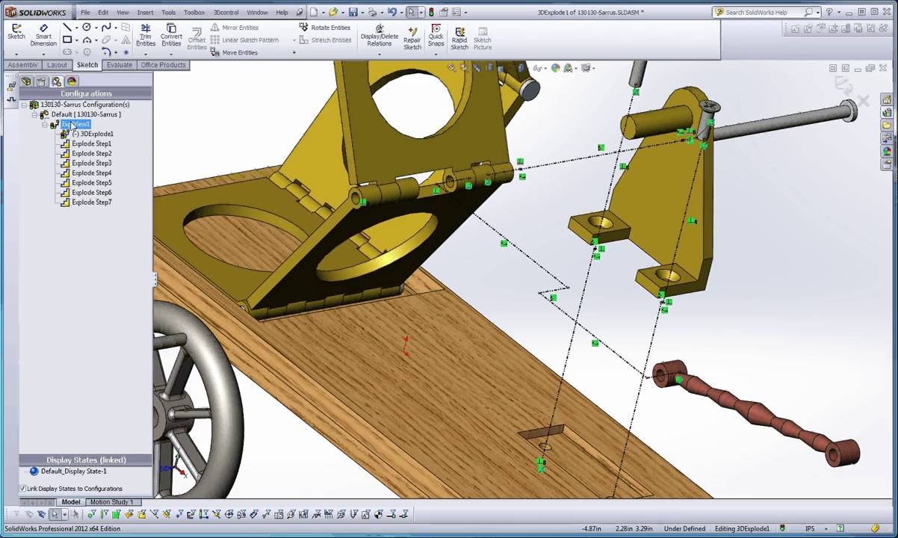
click(90, 135)
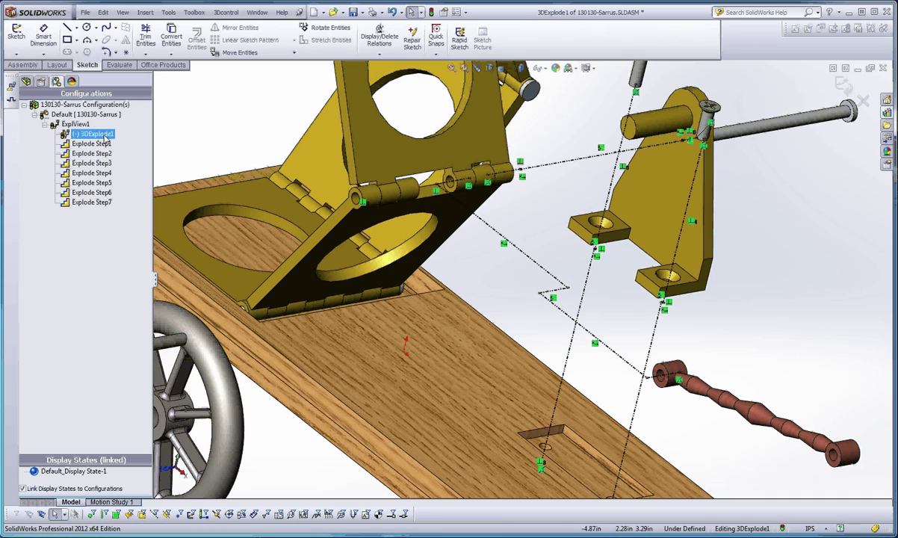
right_click(104, 137)
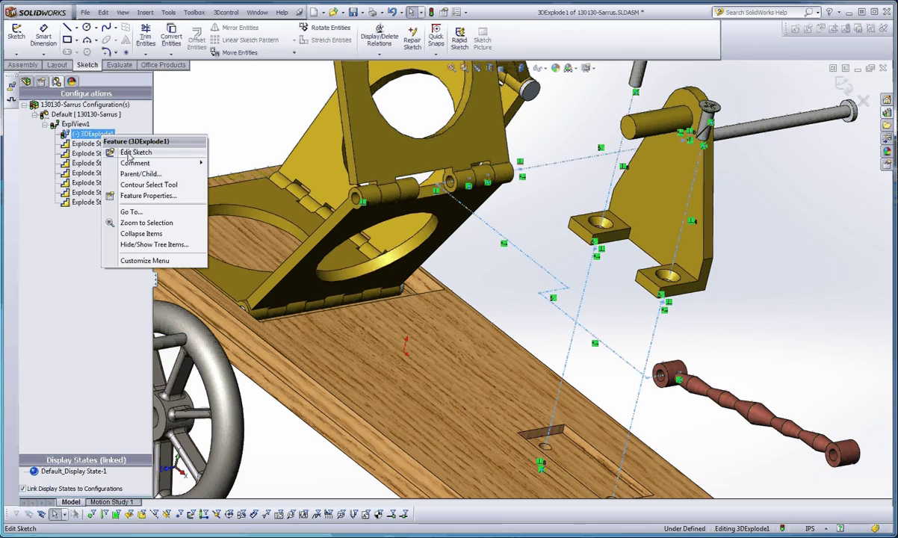
click(131, 152)
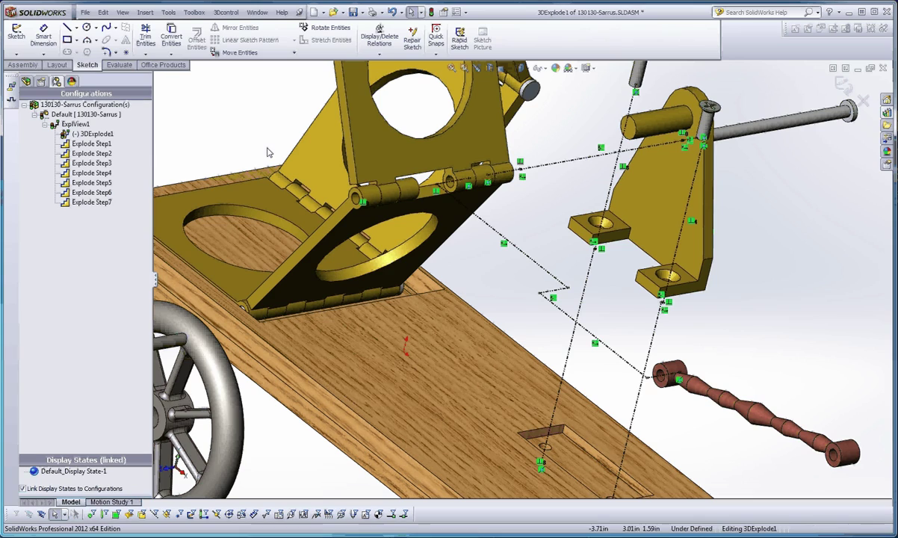
- Exit the explode line sketch and reopen it with the Explode Line Sketch command
key(f)
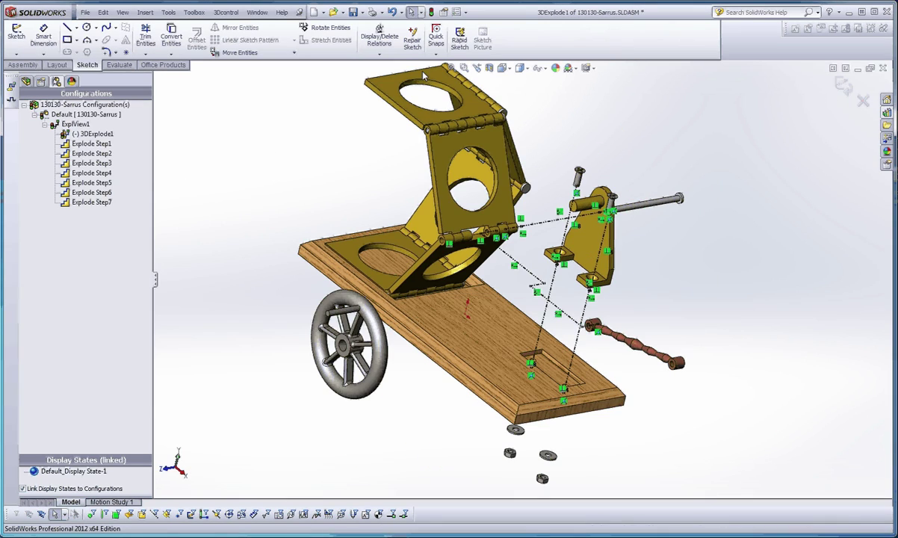
click(23, 65)
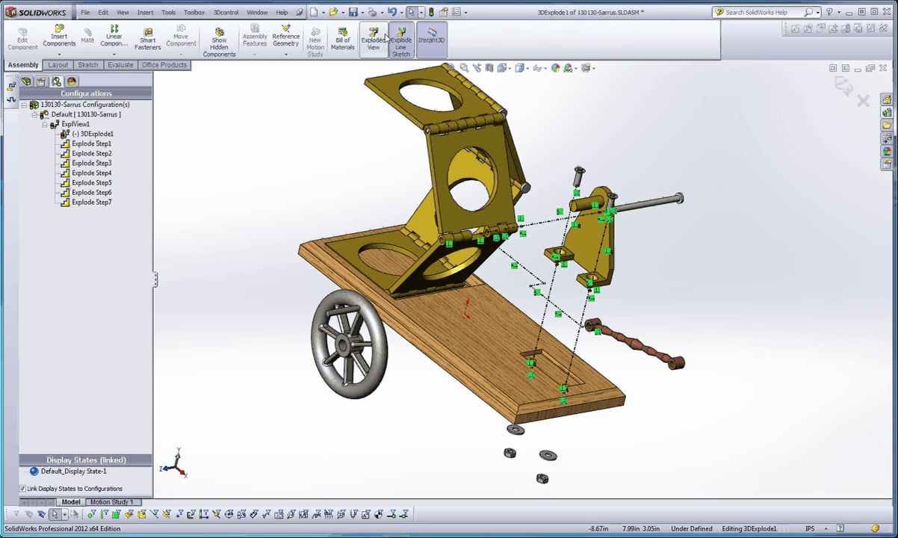
click(402, 51)
click(404, 58)
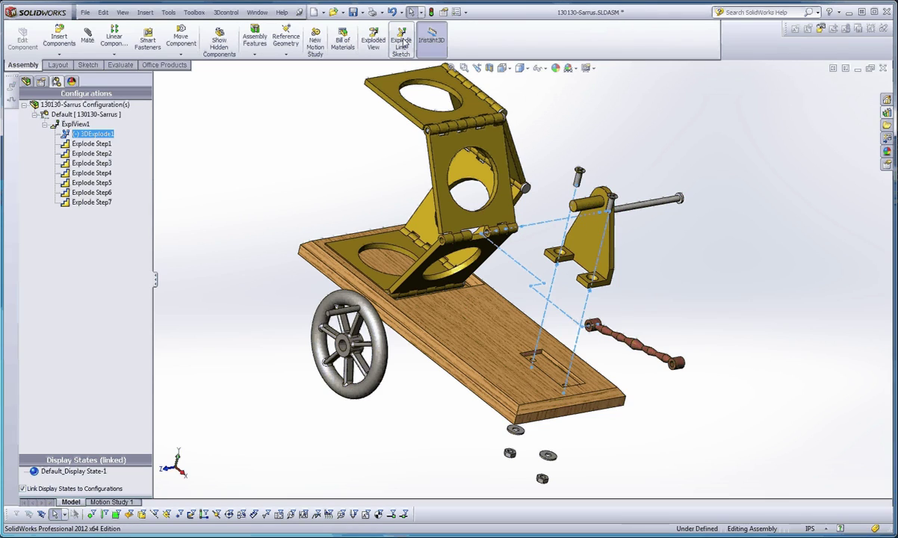
- Close the Route Line command and delete the short jog segment in the middle of the push rod's explode line
scroll(550, 264, down, 3)
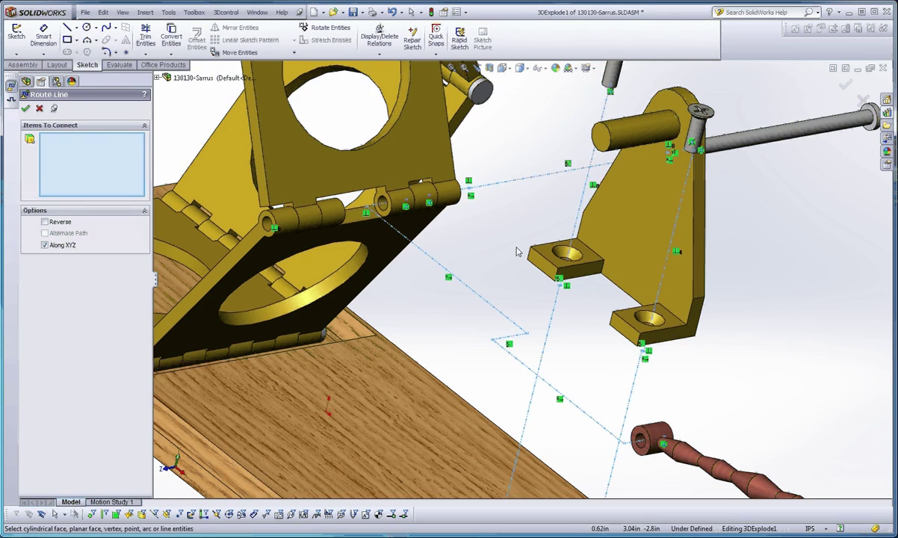
scroll(515, 252, up, 2)
scroll(514, 257, up, 2)
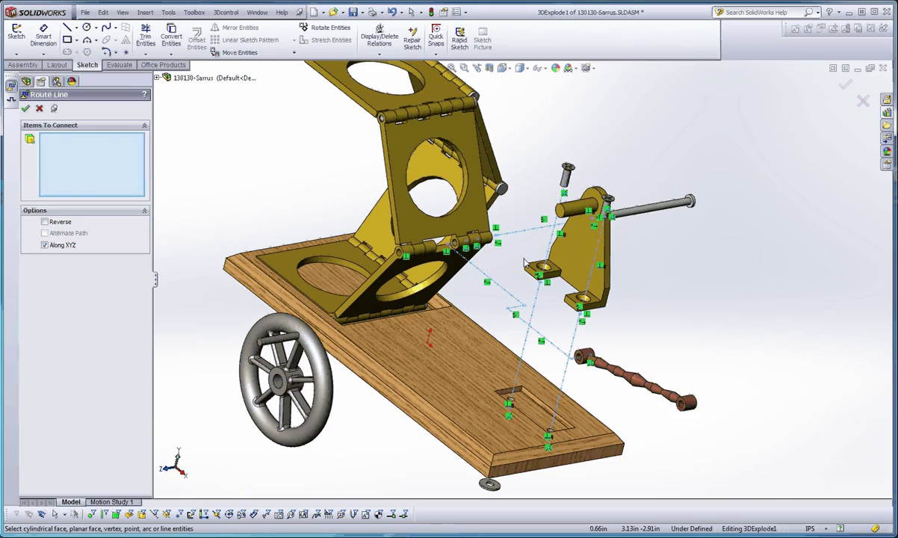
scroll(520, 305, down, 3)
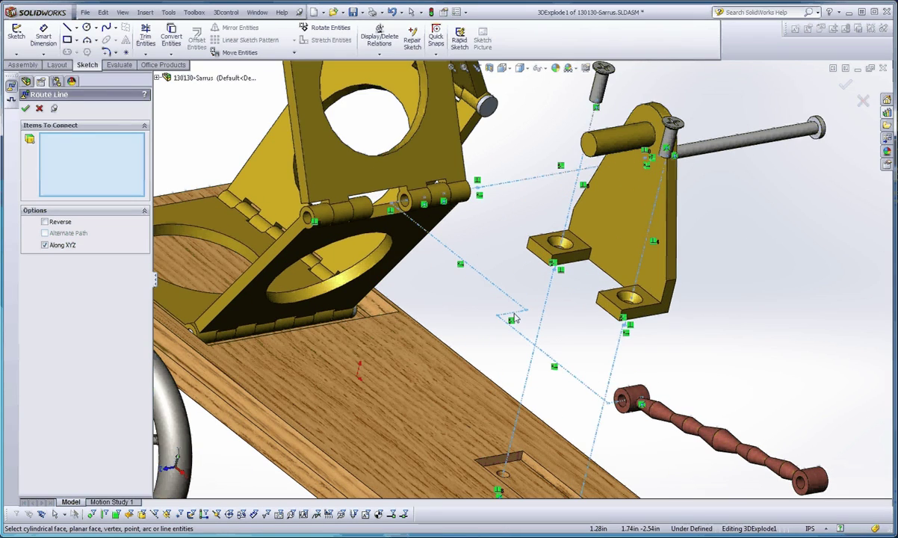
click(514, 318)
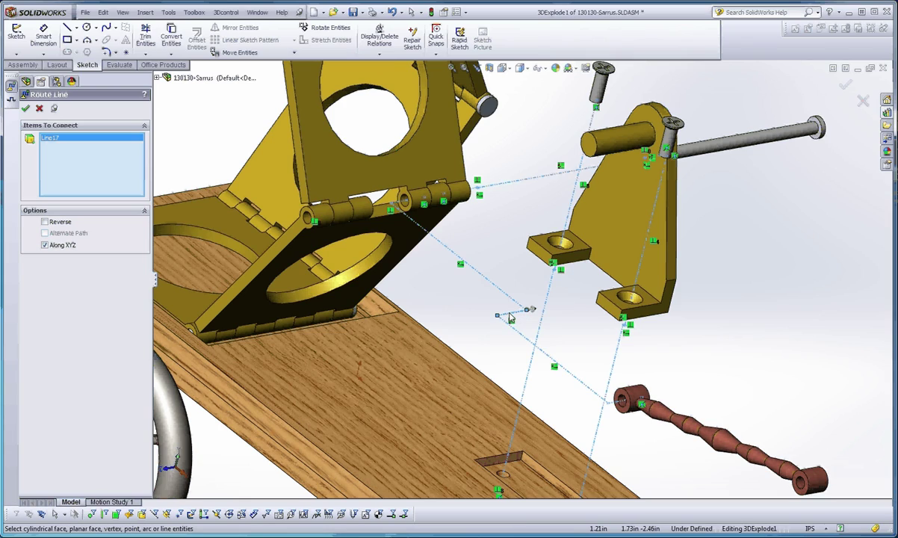
key(Return)
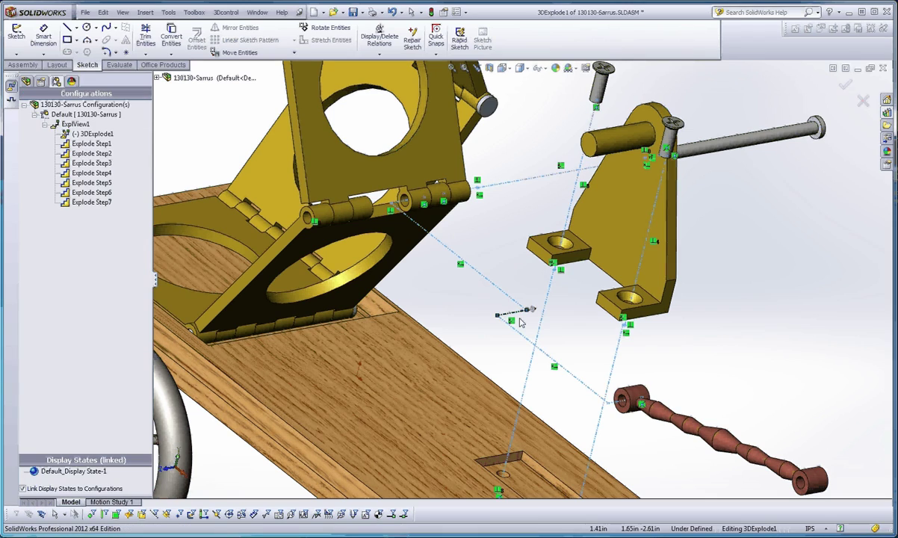
click(518, 312)
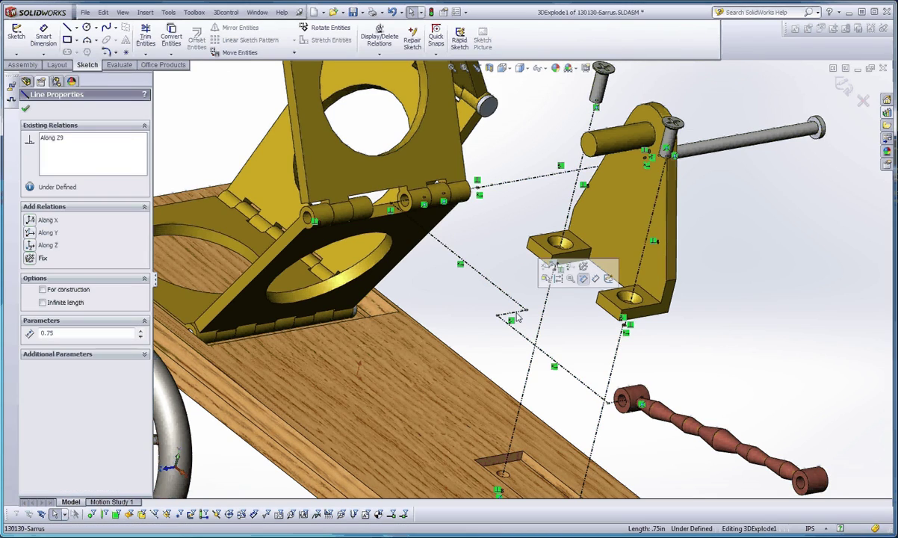
scroll(526, 309, down, 3)
scroll(526, 310, down, 2)
key(Delete)
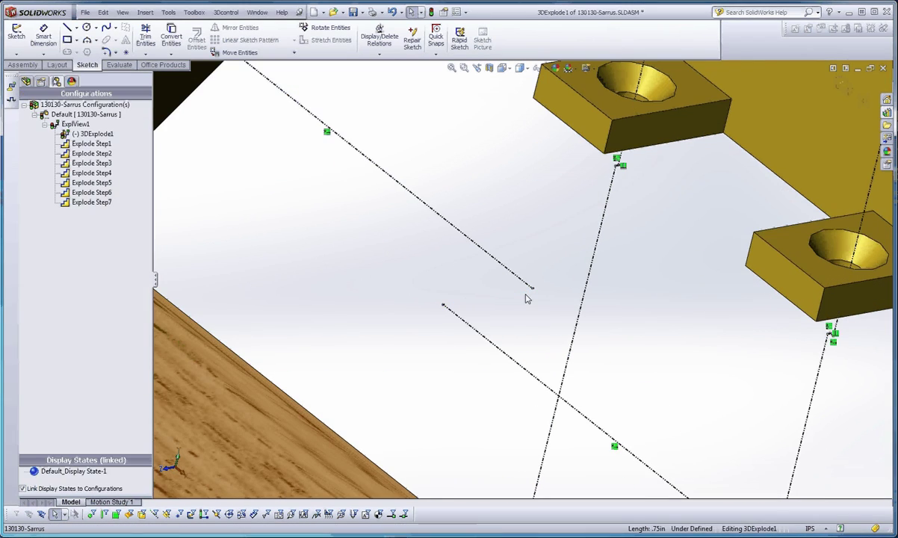
- Merge the two loose endpoints left at the middle of the push rod's explode line
click(533, 289)
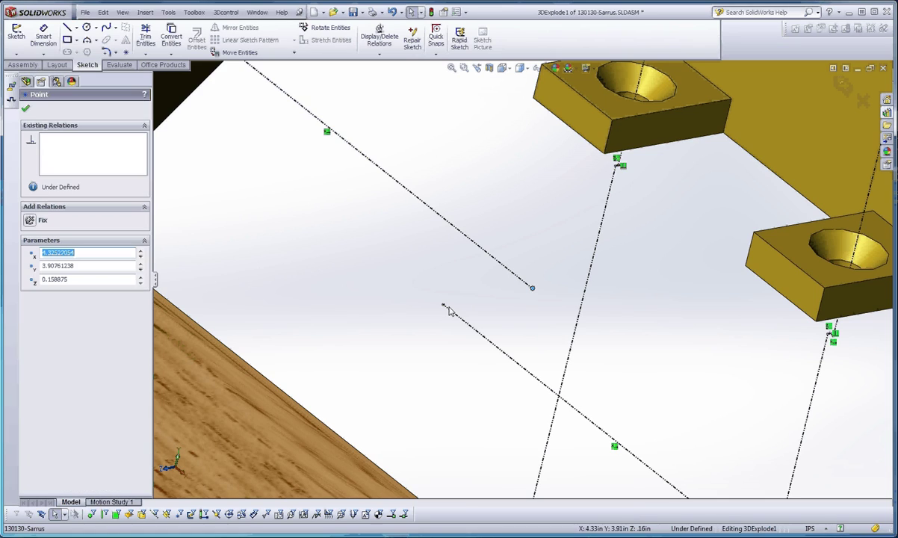
ctrl+click(444, 306)
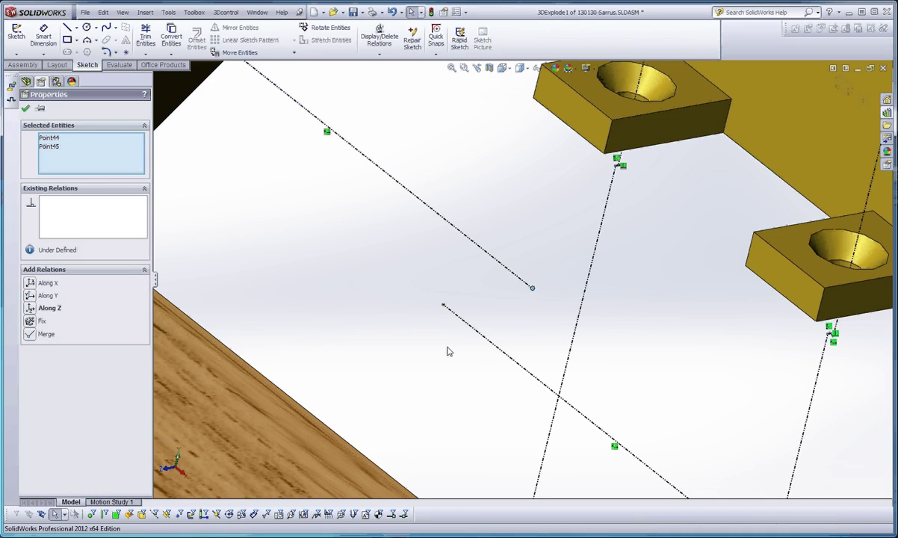
click(47, 334)
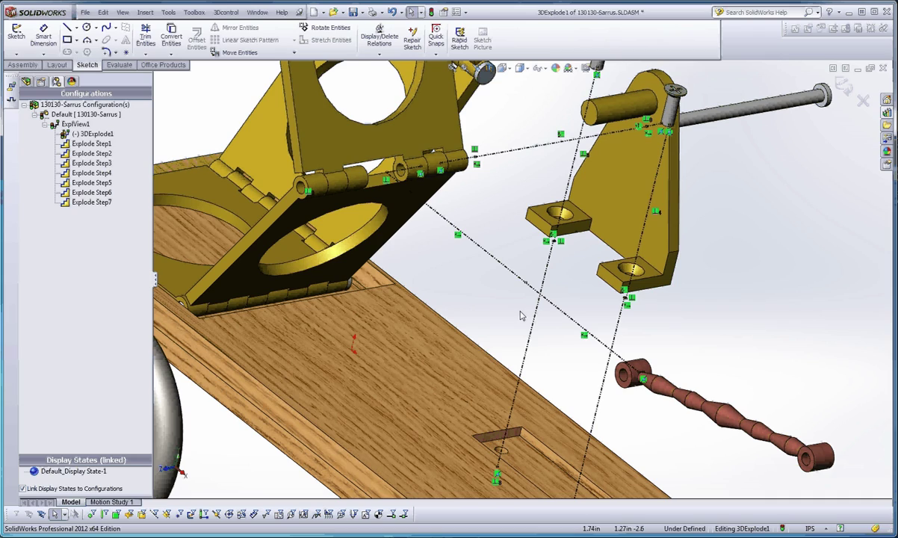
- Delete the hinge-side segment of the push rod's explode line, keeping the segment nearest the push rod
scroll(521, 316, down, 3)
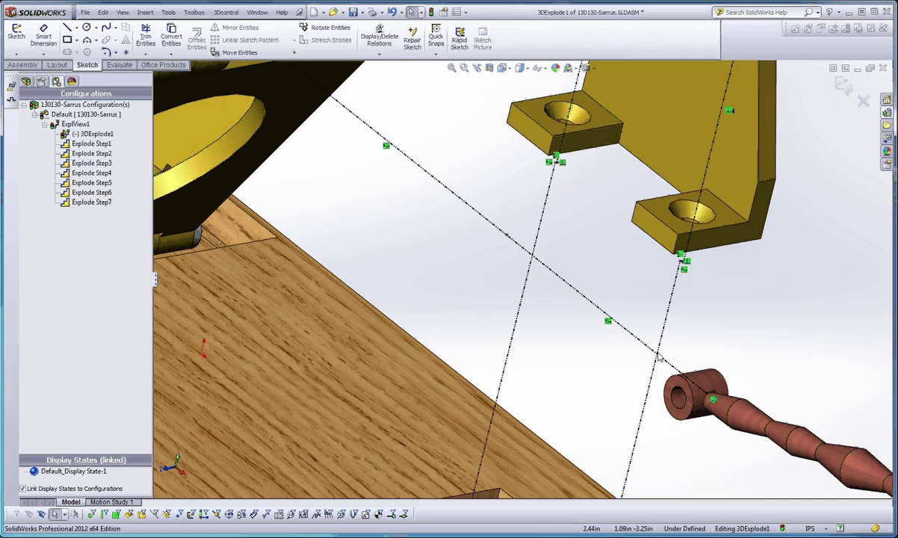
click(573, 293)
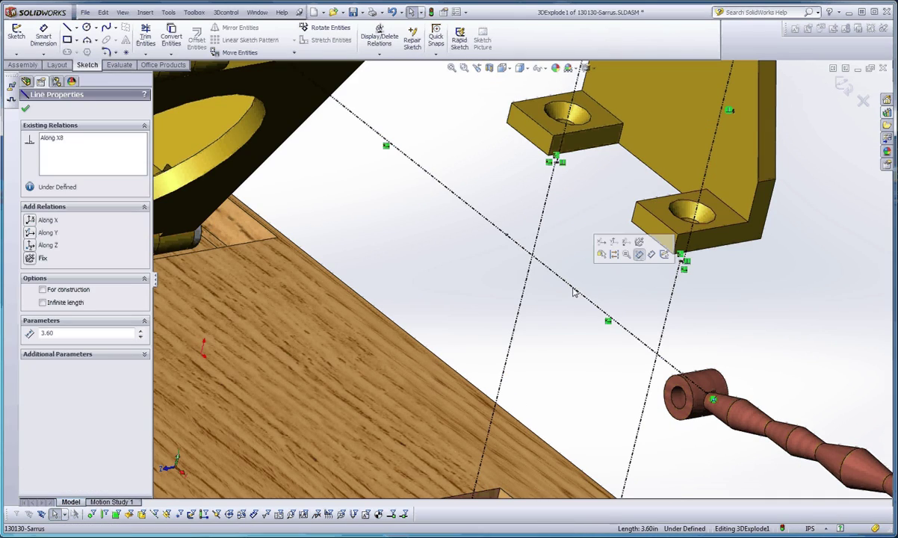
ctrl+click(498, 233)
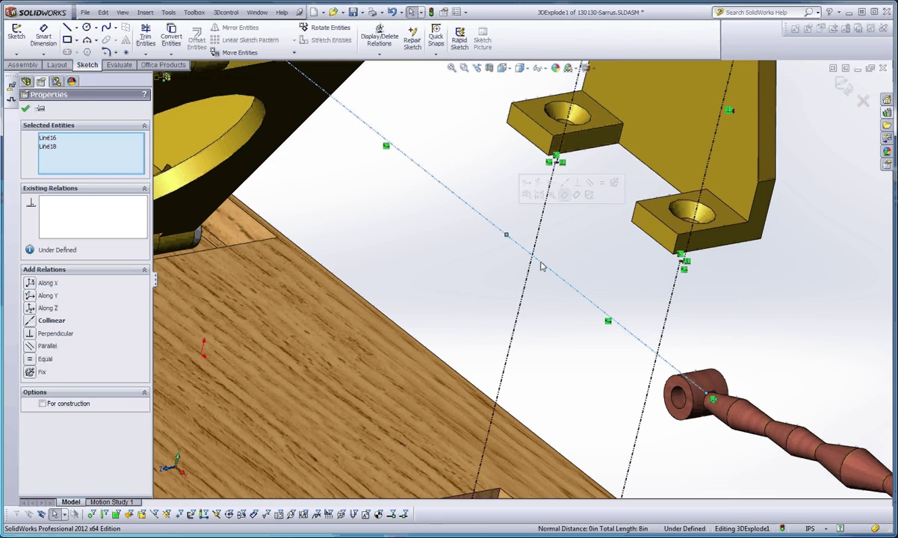
drag(515, 284, 499, 302)
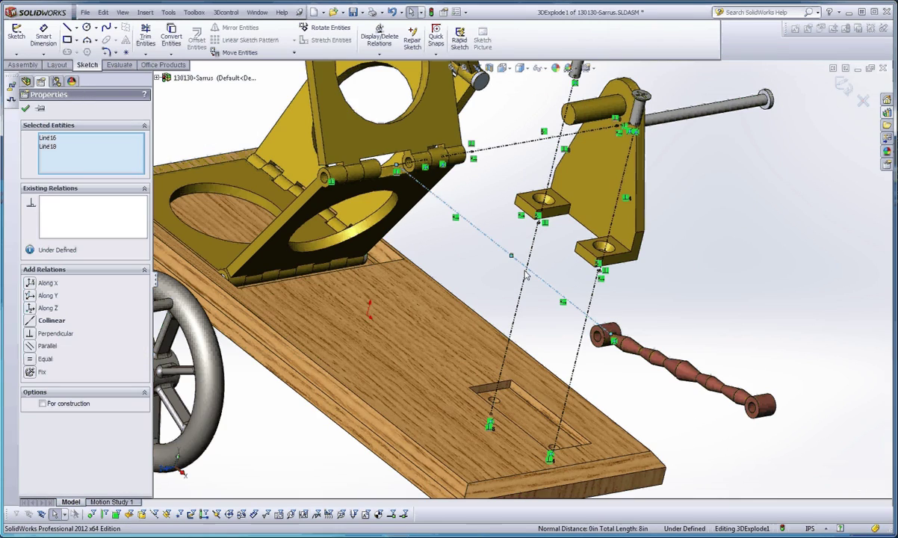
click(485, 249)
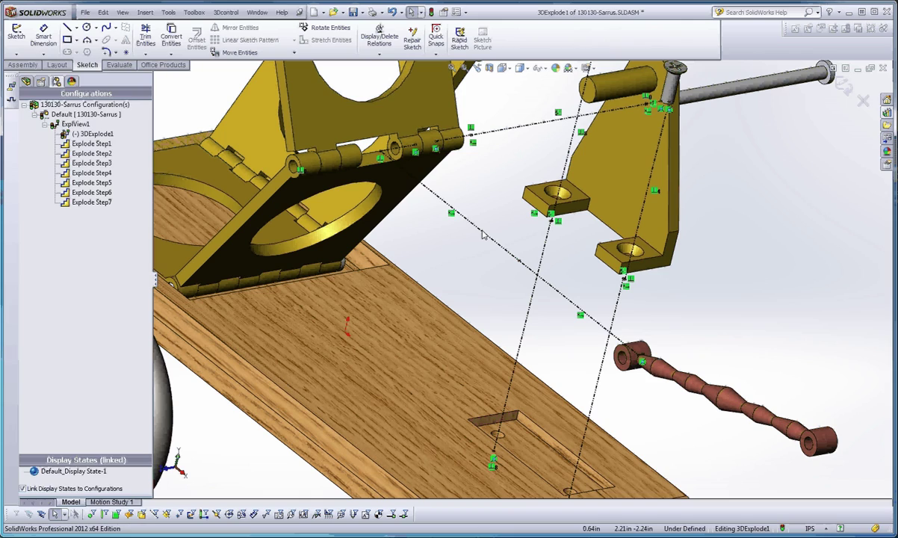
click(482, 234)
scroll(482, 234, down, 3)
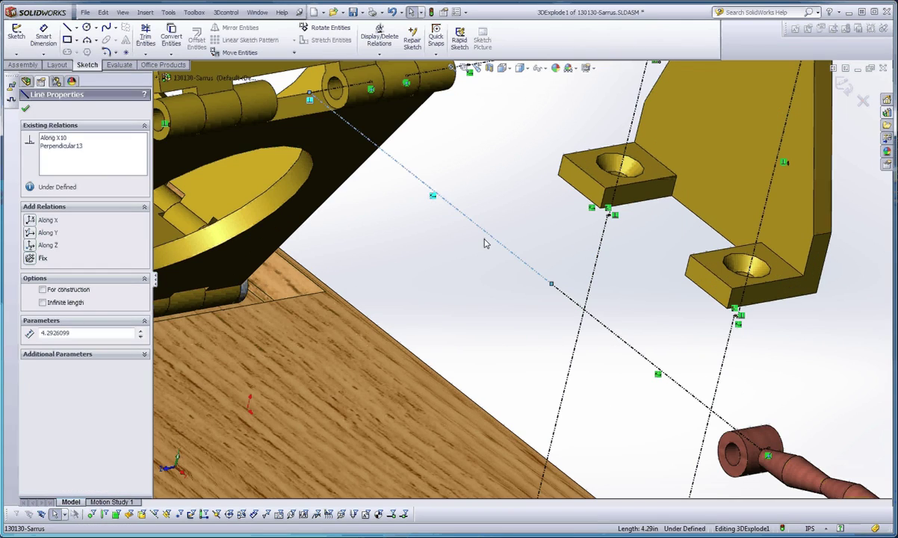
click(484, 239)
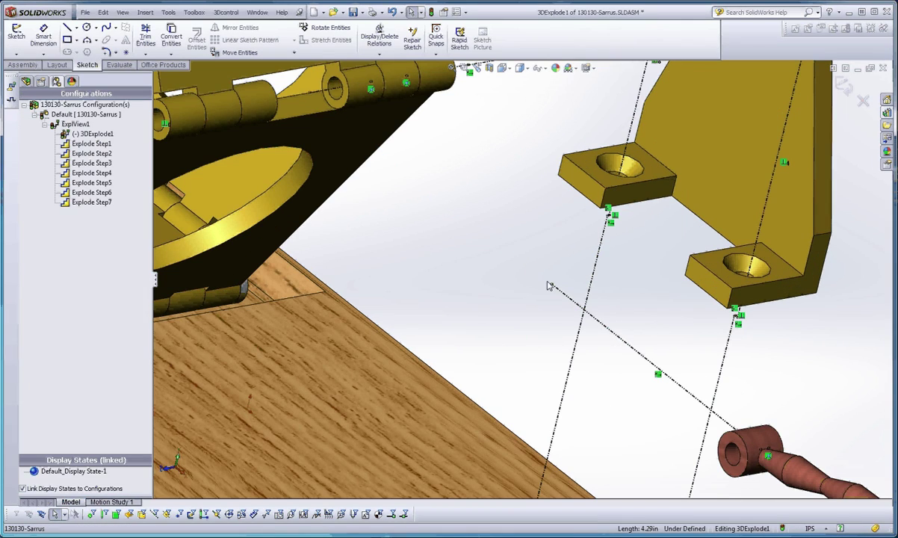
- Pull the remaining segment's loose end toward the hinge and merge it with the explode line endpoint at the hinge
mouse_move(610, 334)
mouse_down()
mouse_move(581, 355)
mouse_move(554, 358)
mouse_up()
click(484, 296)
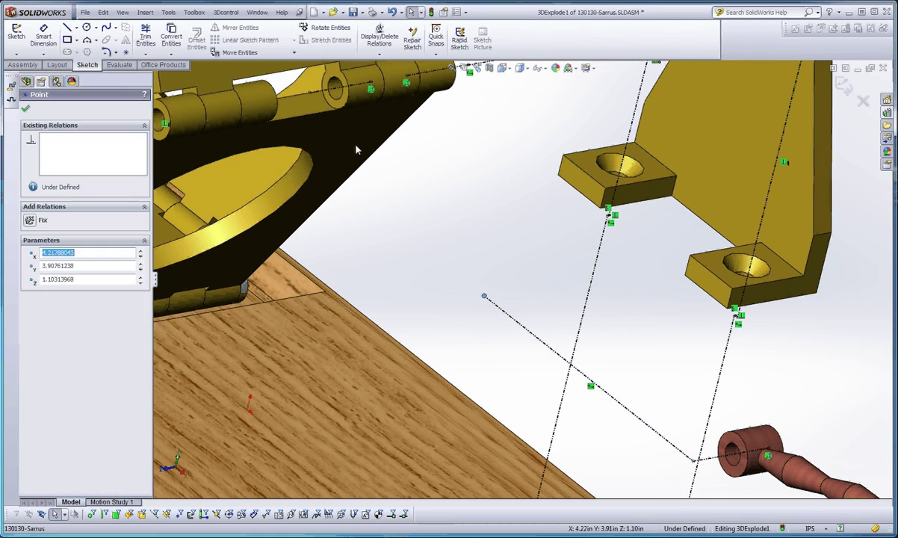
ctrl+click(309, 93)
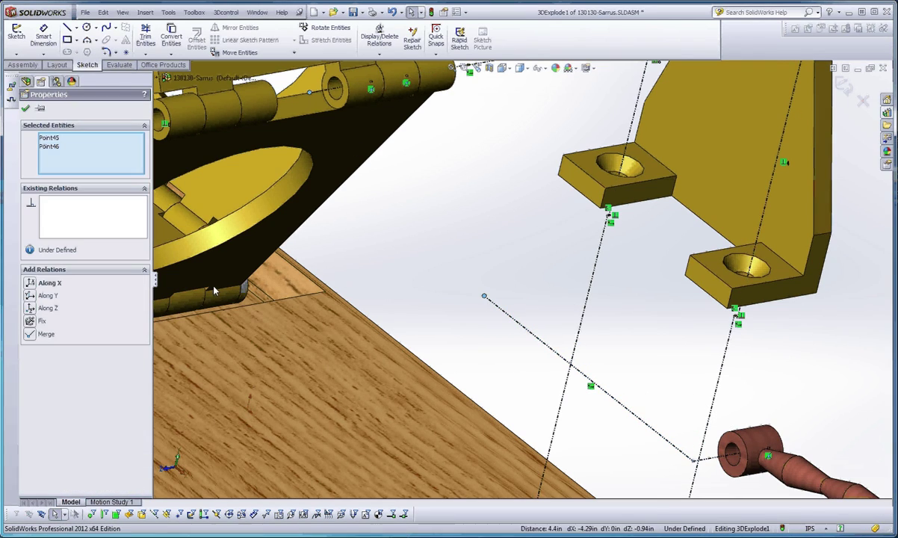
click(28, 334)
click(508, 263)
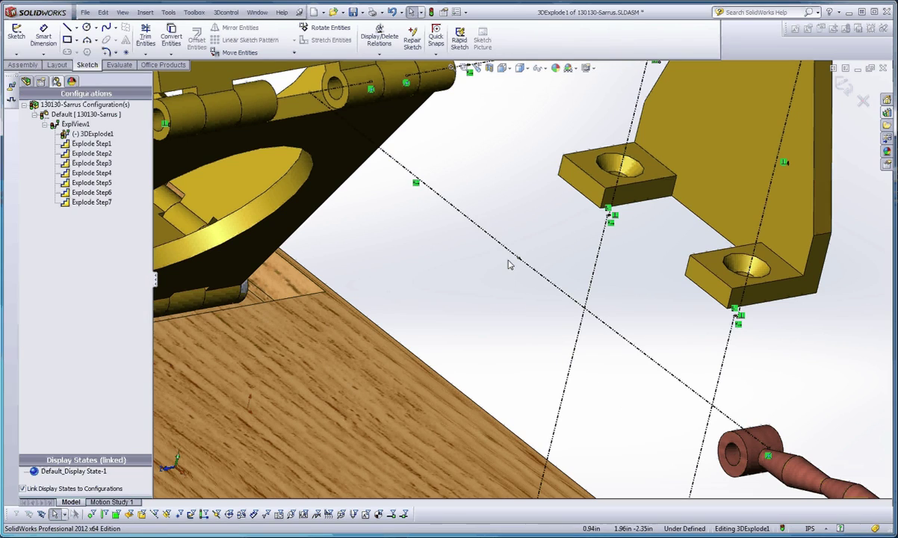
- Reposition the long push rod explode line sideways so its corners stand off the hinge bore and the rod's bore
click(471, 268)
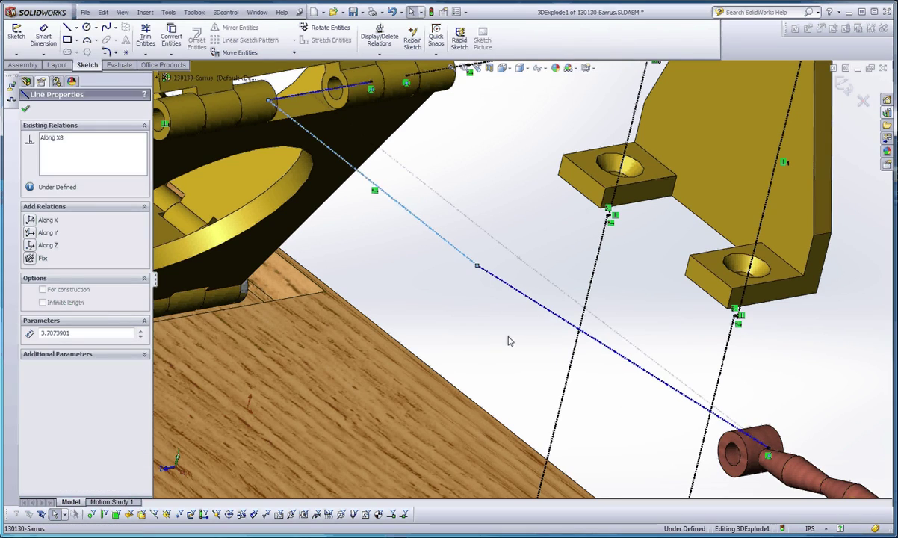
click(547, 314)
mouse_move(546, 314)
mouse_down()
mouse_move(567, 396)
mouse_move(611, 469)
mouse_up()
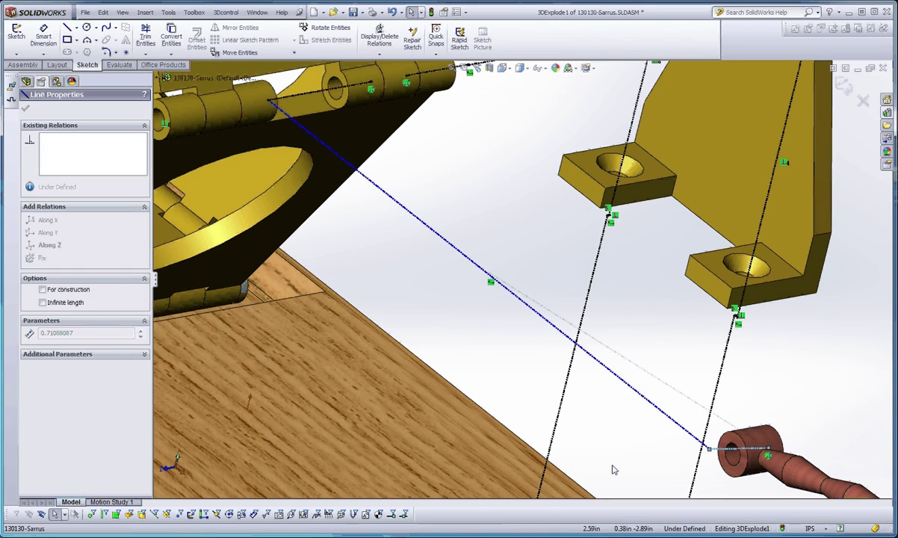
click(668, 357)
scroll(667, 357, up, 2)
scroll(516, 297, down, 5)
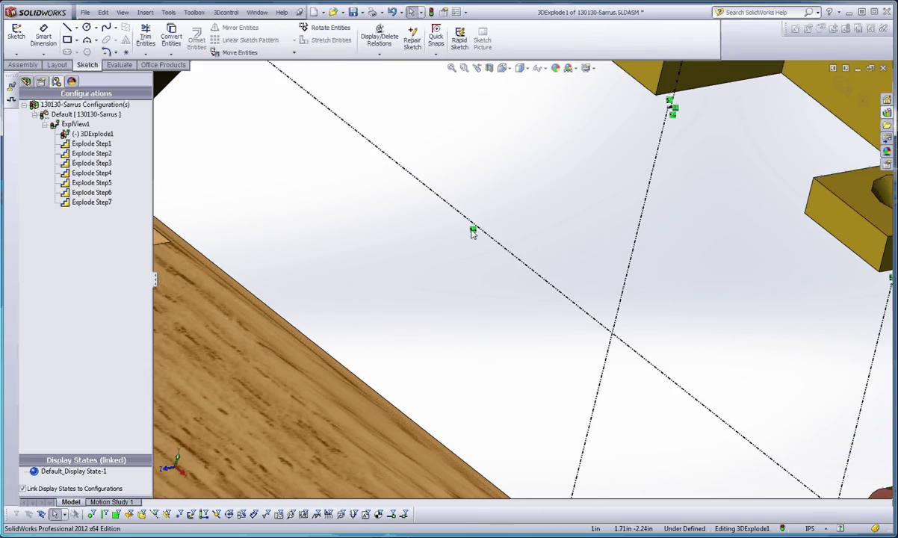
scroll(412, 179, up, 3)
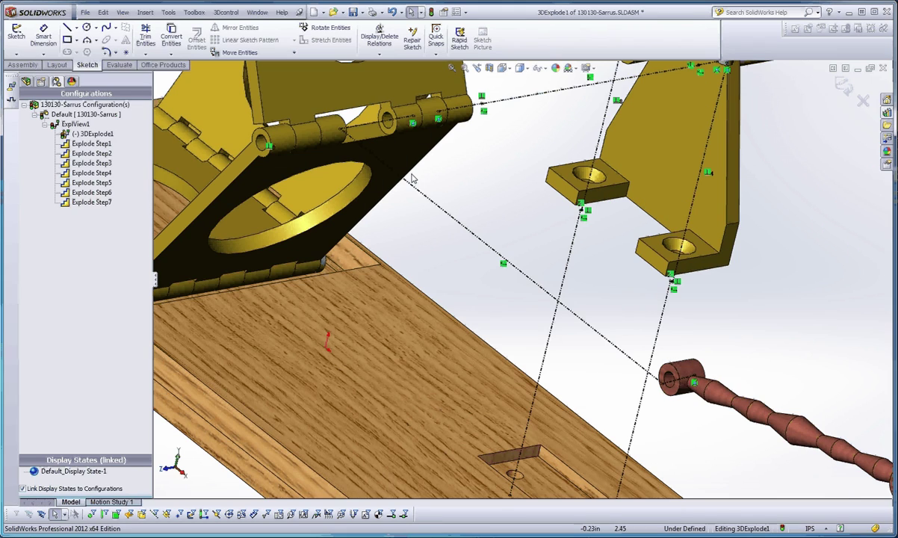
- Move the explode line's corner at the hinge into the gap between the hinge knuckles
scroll(412, 179, down, 4)
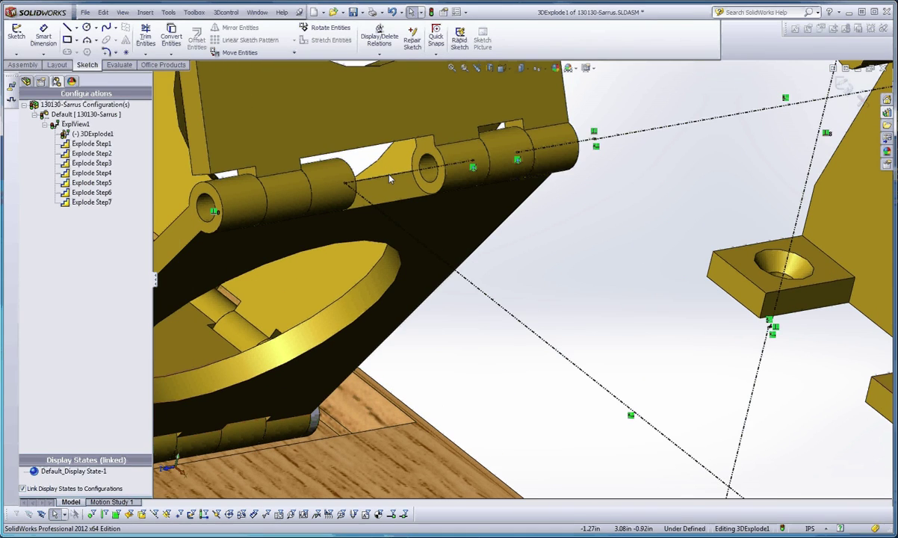
click(389, 175)
drag(346, 183, 375, 180)
click(452, 264)
scroll(508, 280, up, 4)
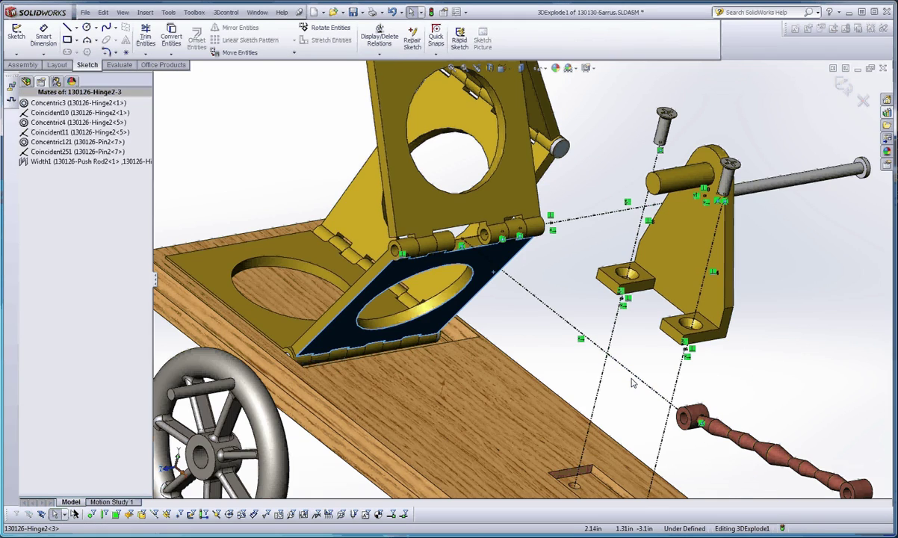
- Move the long explode line outward at the push rod so its corner sits in front of the rod's bore
scroll(631, 381, down, 3)
scroll(566, 314, down, 2)
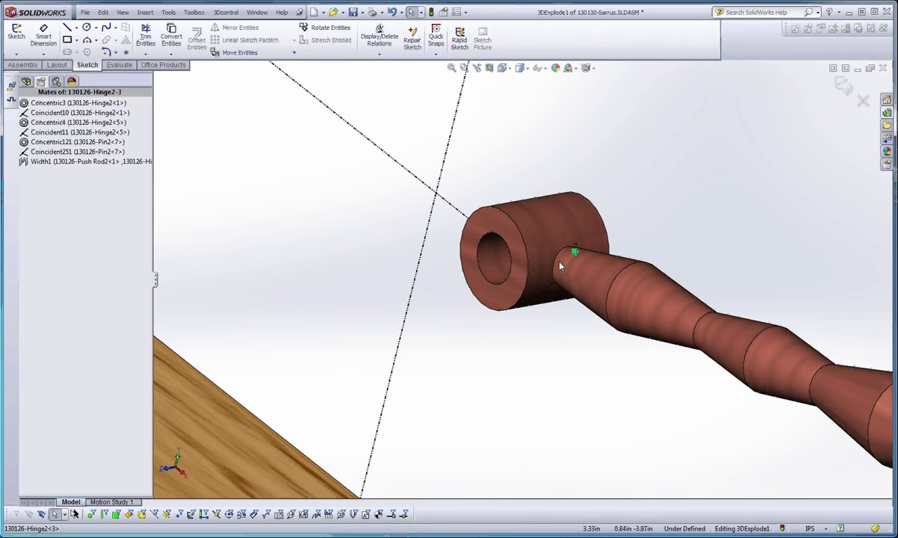
scroll(525, 245, up, 1)
mouse_move(559, 334)
middle_down()
mouse_move(563, 395)
mouse_move(585, 393)
middle_up()
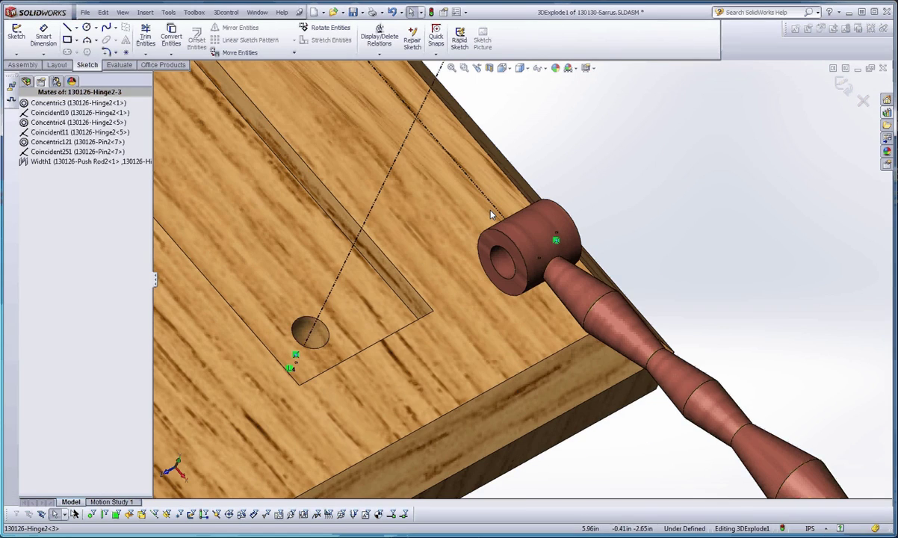
click(480, 212)
drag(463, 223, 420, 247)
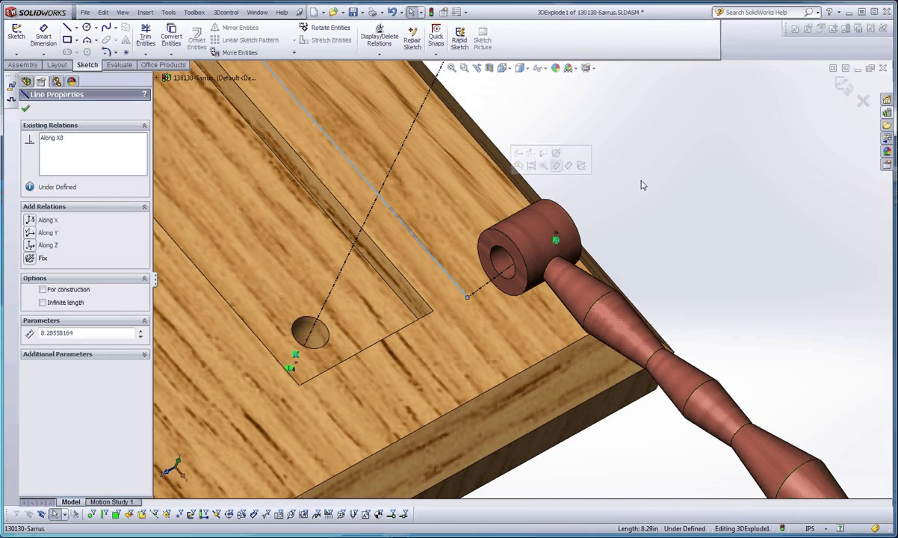
click(643, 185)
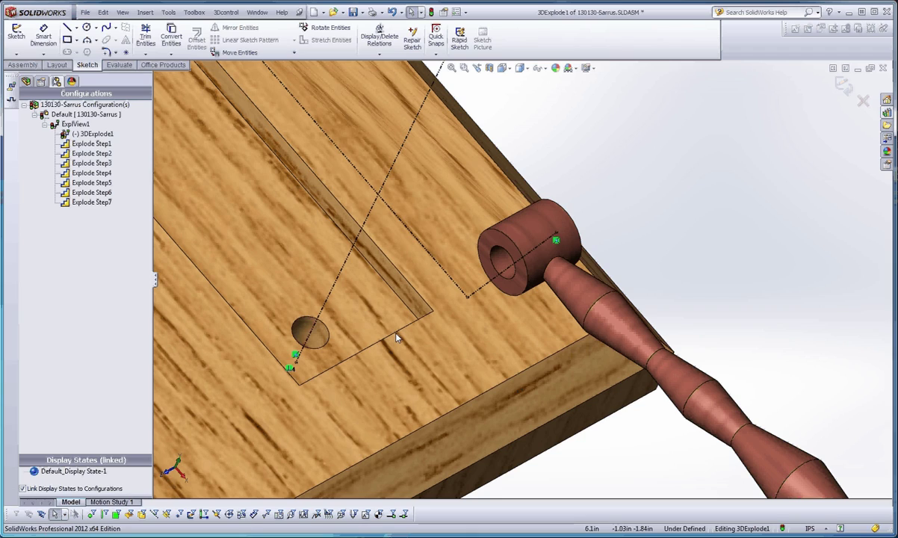
- Try to align the short explode line segment at the push rod's bore with an axis, and delete the conflicting relation
click(488, 287)
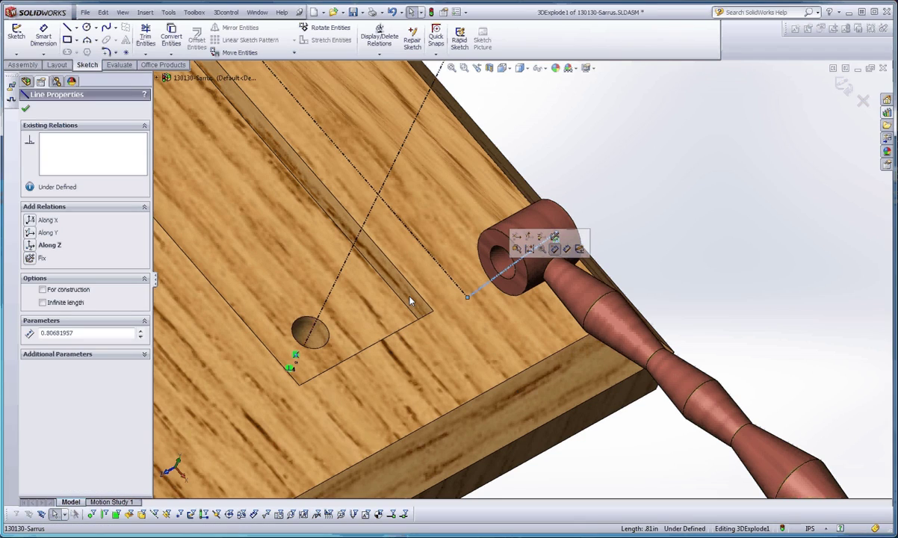
click(36, 234)
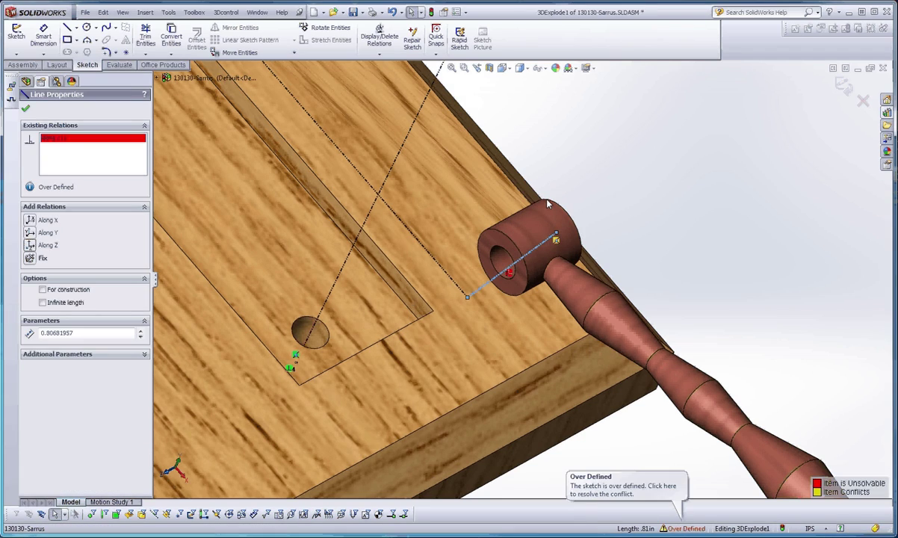
click(601, 191)
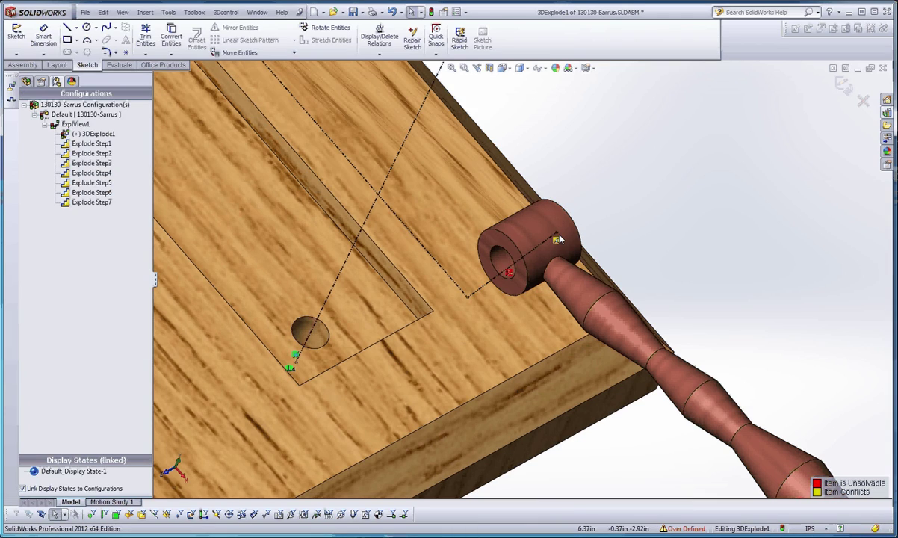
click(467, 298)
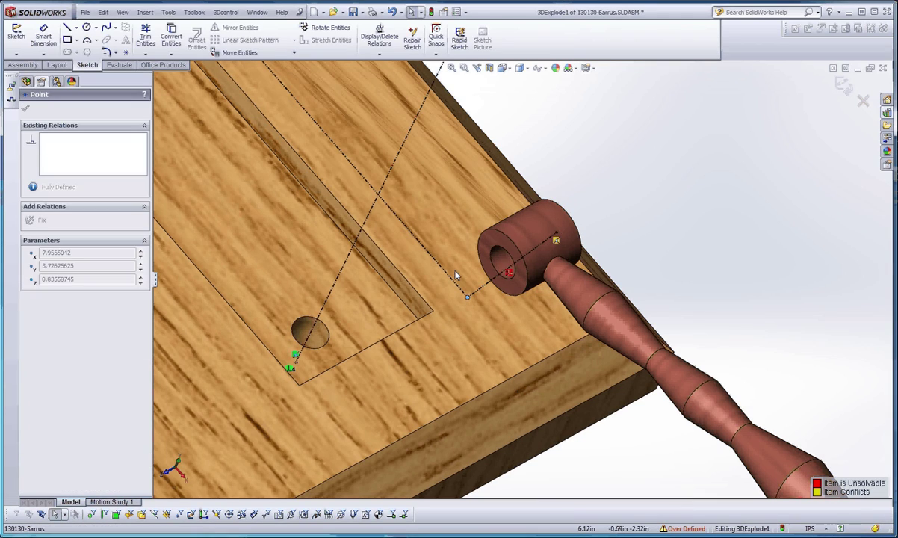
click(597, 231)
click(510, 272)
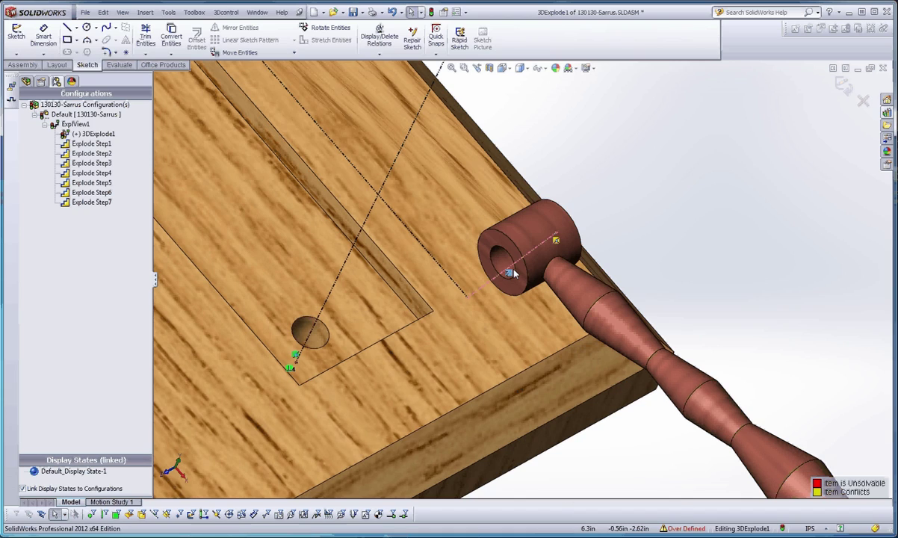
key(Delete)
- Reposition the explode line's corner in front of the push rod's bore to about X 7.87, Y 3.73, Z 0.85 in
drag(468, 300, 452, 267)
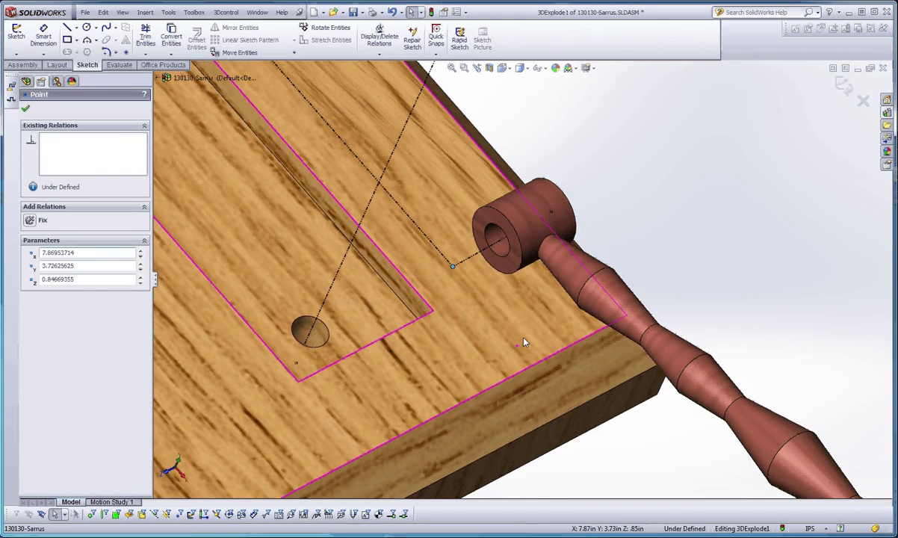
mouse_move(524, 337)
middle_down()
mouse_move(541, 318)
mouse_move(505, 206)
middle_up()
scroll(523, 316, up, 5)
scroll(505, 206, down, 4)
click(505, 205)
- Move the explode line's corner at the hinge to the edge of the knuckle gap, making the short segment about 1.24 in long
scroll(502, 195, down, 3)
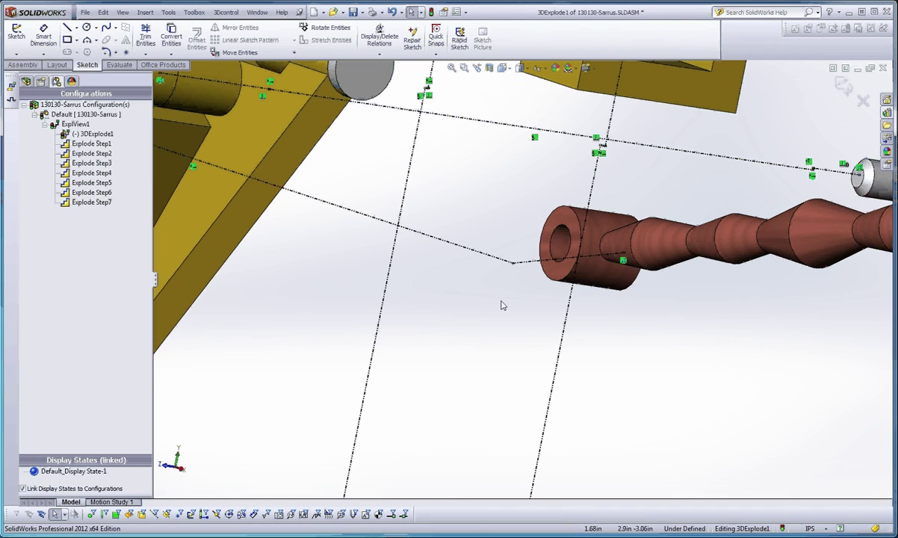
scroll(340, 233, up, 2)
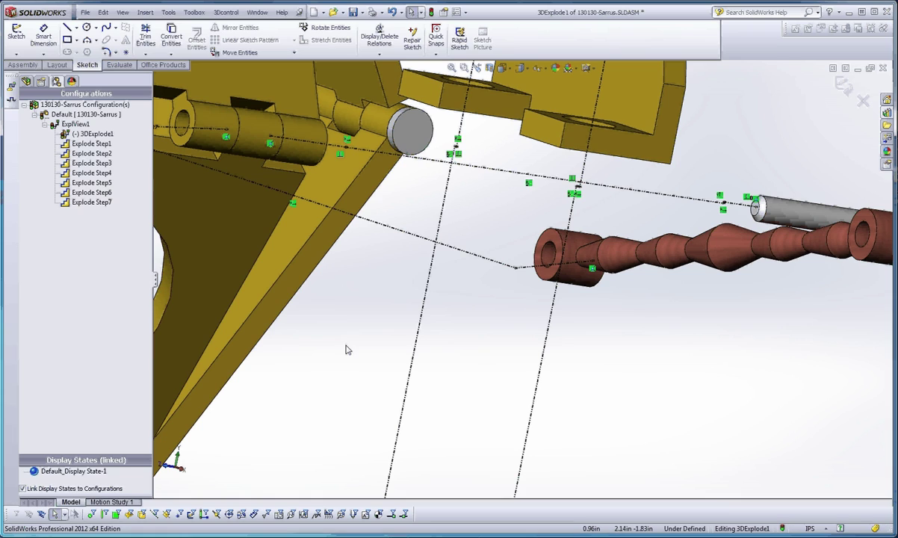
scroll(347, 348, up, 2)
middle_drag(358, 348, 374, 352)
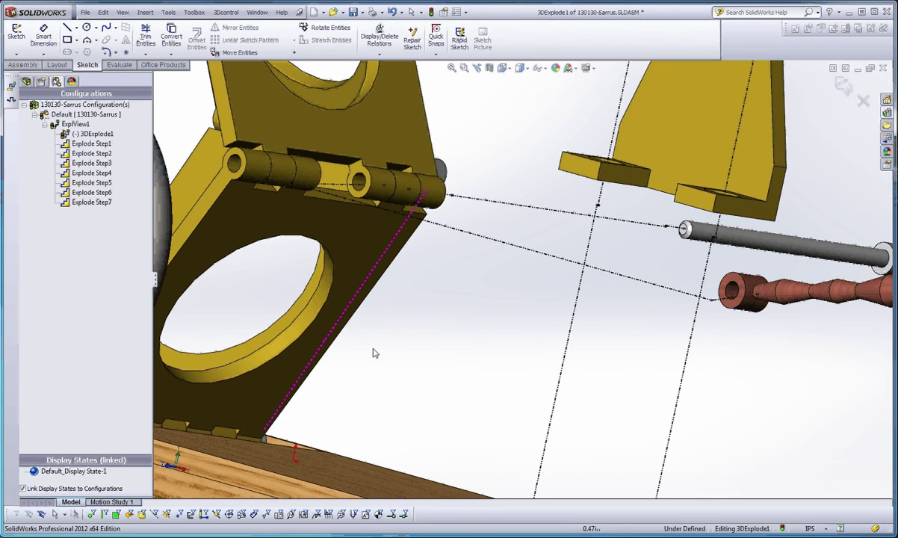
scroll(467, 306, up, 3)
middle_drag(556, 317, 568, 338)
scroll(567, 340, up, 5)
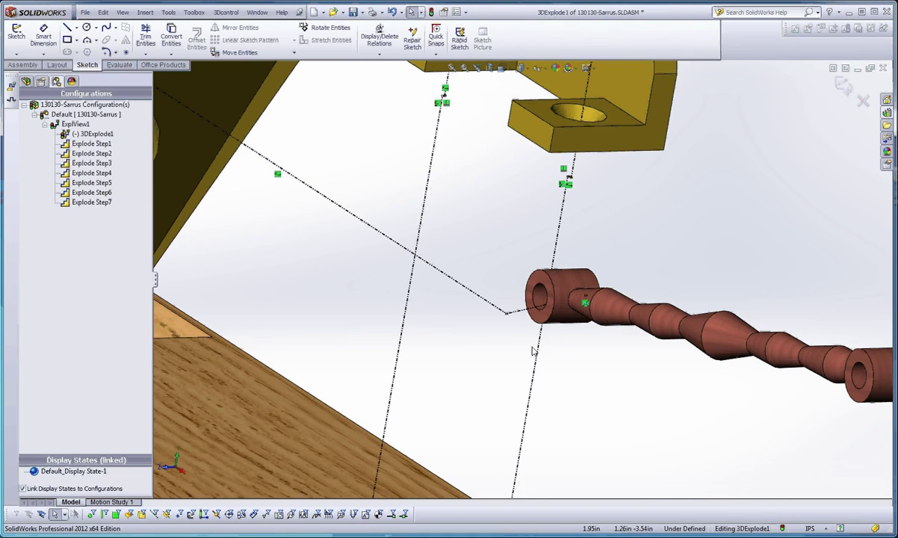
scroll(448, 299, down, 5)
scroll(345, 184, up, 6)
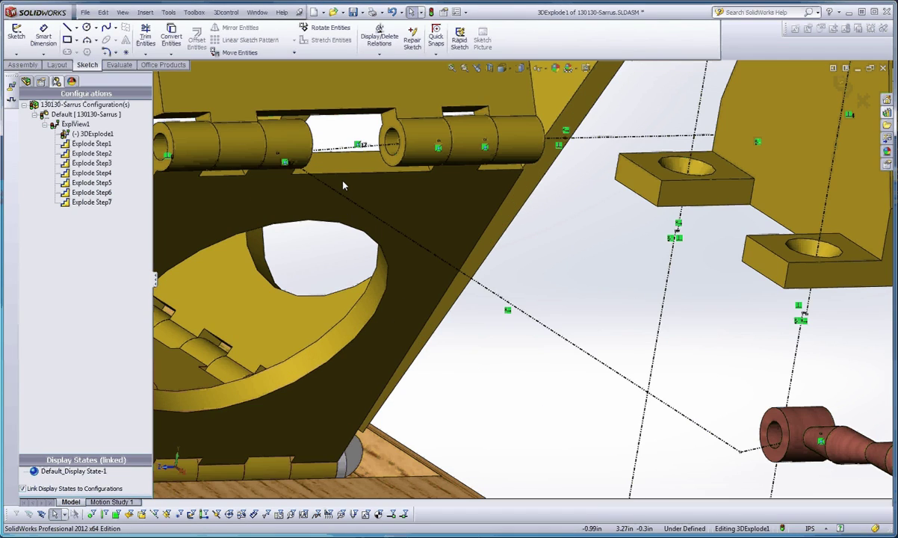
click(352, 146)
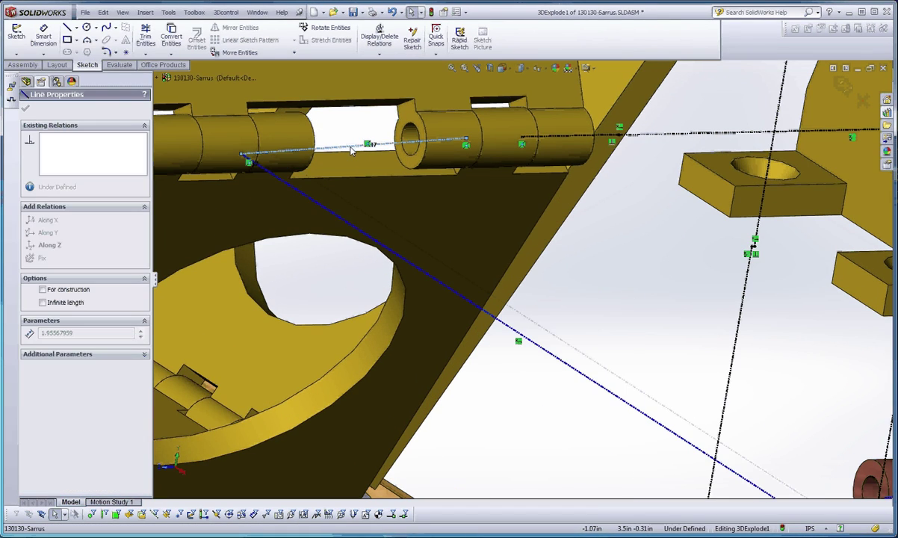
drag(353, 149, 335, 152)
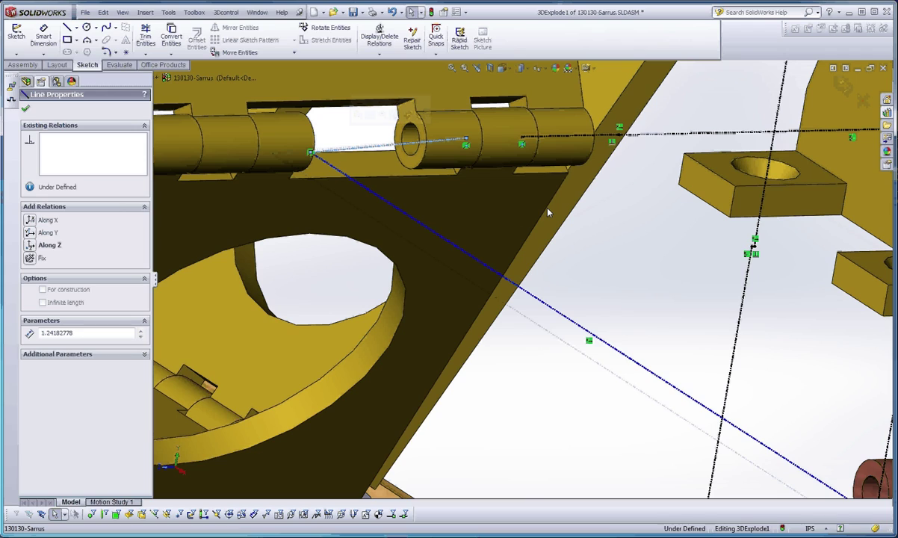
click(547, 208)
- Constrain the short explode line segment at the hinge along Z and delete the relation that conflicts at its corner
click(396, 148)
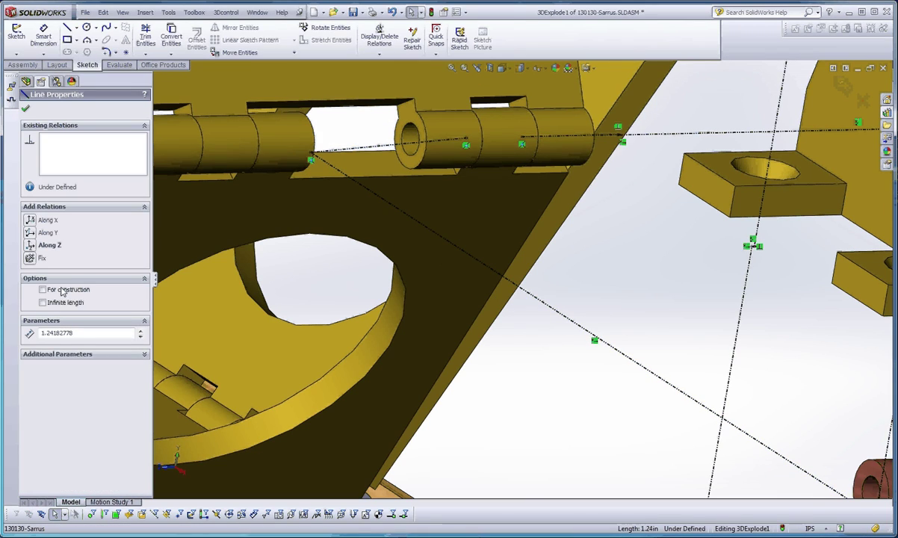
click(31, 243)
scroll(497, 224, up, 3)
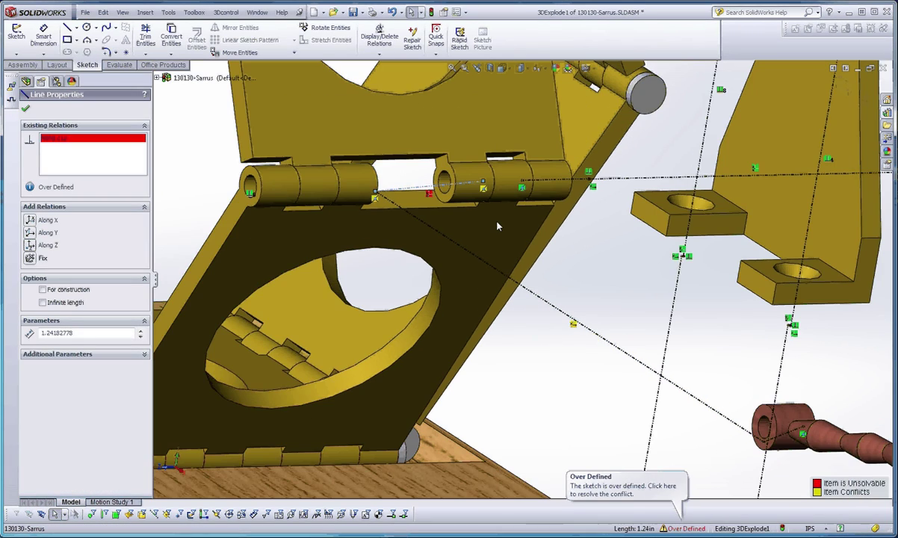
key(Escape)
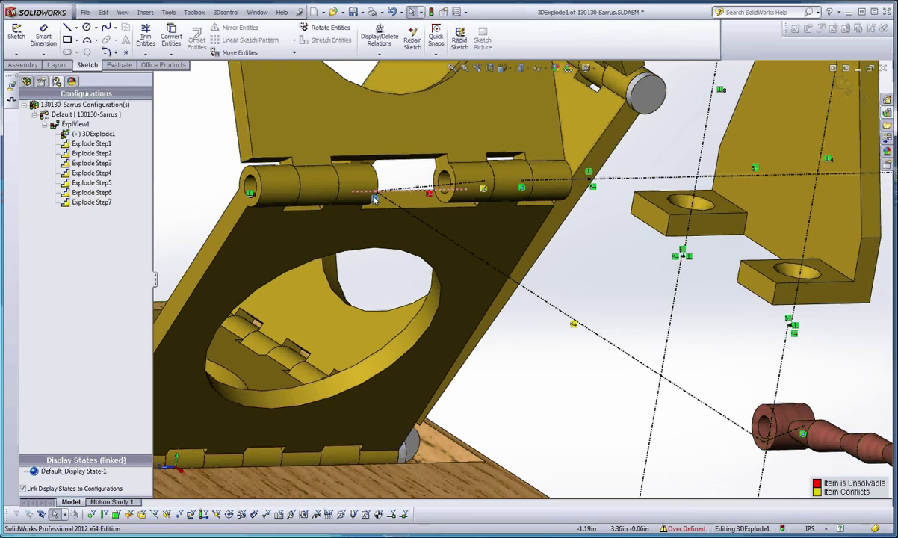
key(Delete)
- Constrain the short explode line segment at the push rod's bore along Z
scroll(544, 281, up, 3)
scroll(653, 345, down, 5)
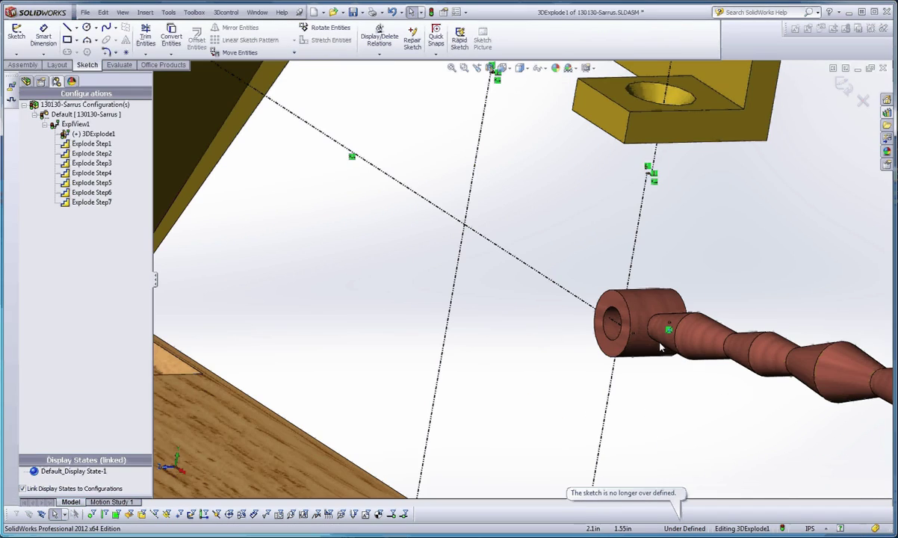
click(650, 329)
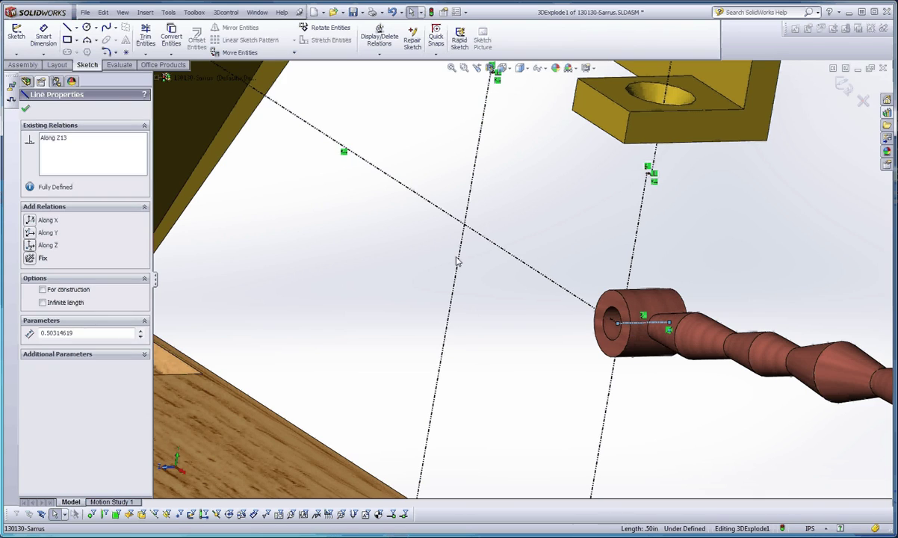
click(716, 230)
- Slide the long explode line sideways so its corner stands just outside the push rod's bore, keeping the other corner in the hinge gap
scroll(666, 267, up, 2)
scroll(666, 268, up, 3)
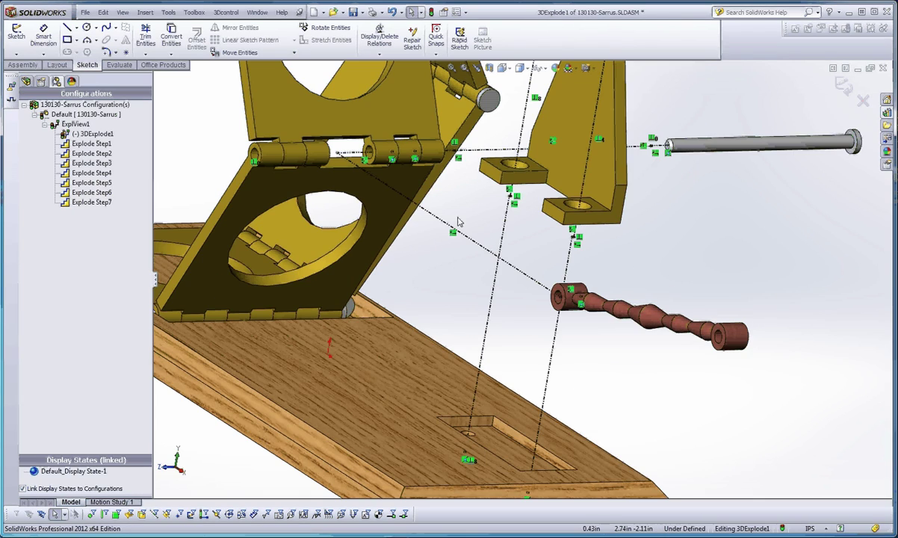
middle_drag(459, 223, 333, 182)
scroll(332, 182, down, 2)
scroll(294, 177, down, 2)
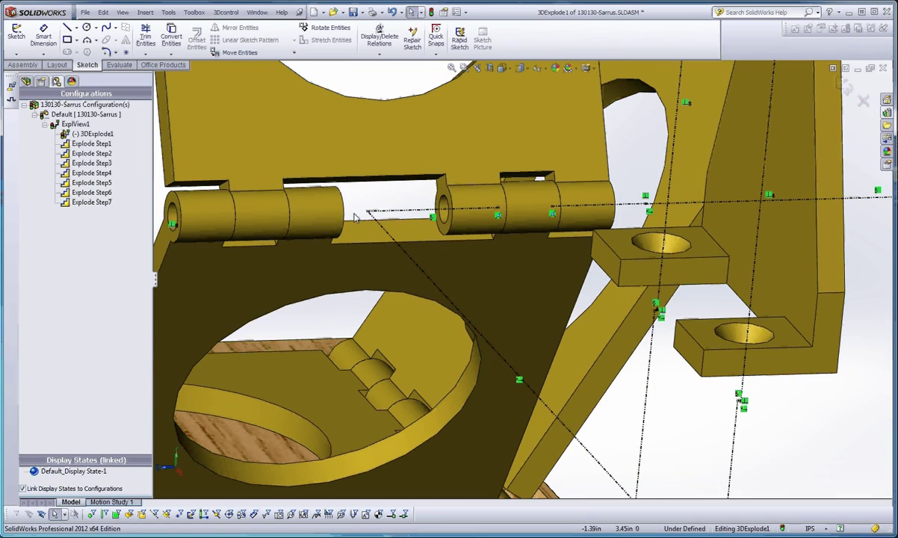
mouse_move(359, 218)
middle_down()
mouse_move(341, 240)
mouse_move(317, 228)
mouse_move(385, 209)
mouse_move(411, 231)
middle_up()
scroll(473, 307, up, 5)
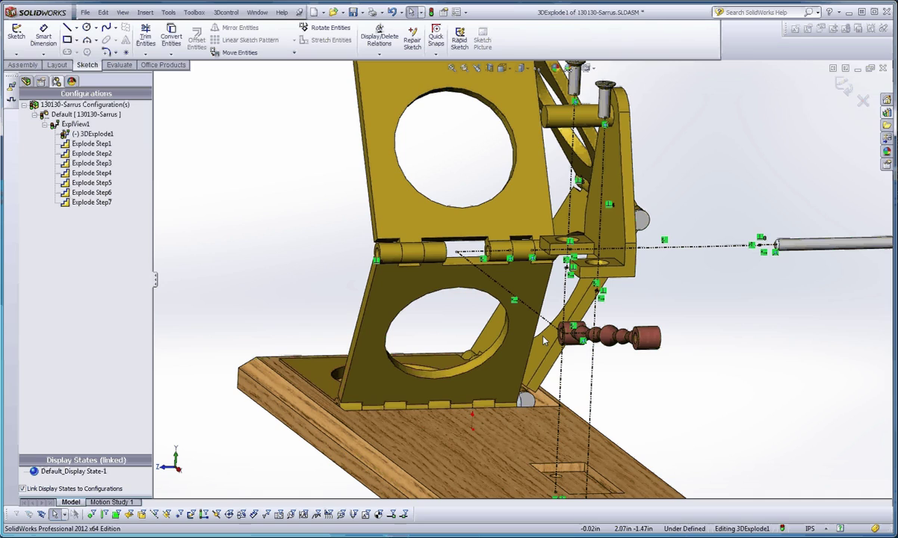
scroll(543, 341, up, 3)
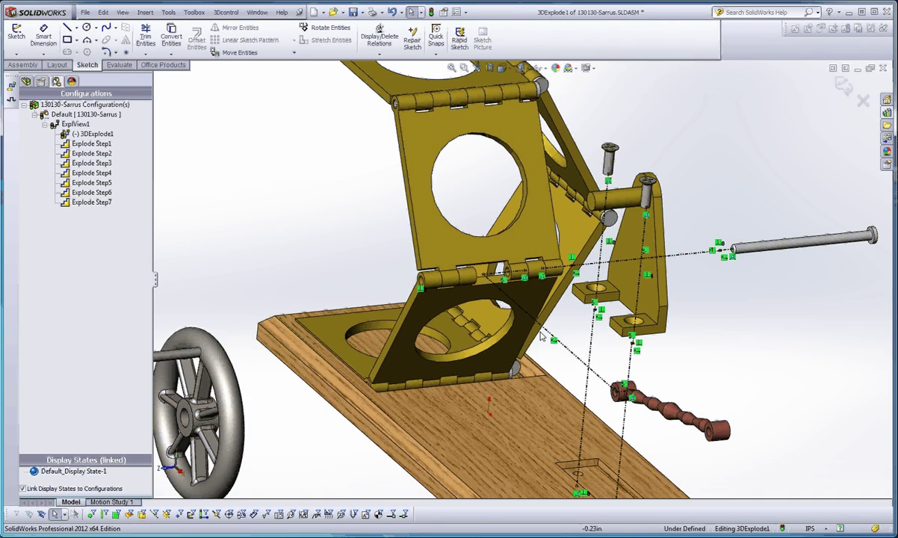
scroll(543, 336, down, 2)
click(554, 360)
drag(556, 364, 574, 351)
click(593, 337)
- Examine the long push rod explode line's relations and its route through the whole exploded assembly
scroll(623, 394, up, 1)
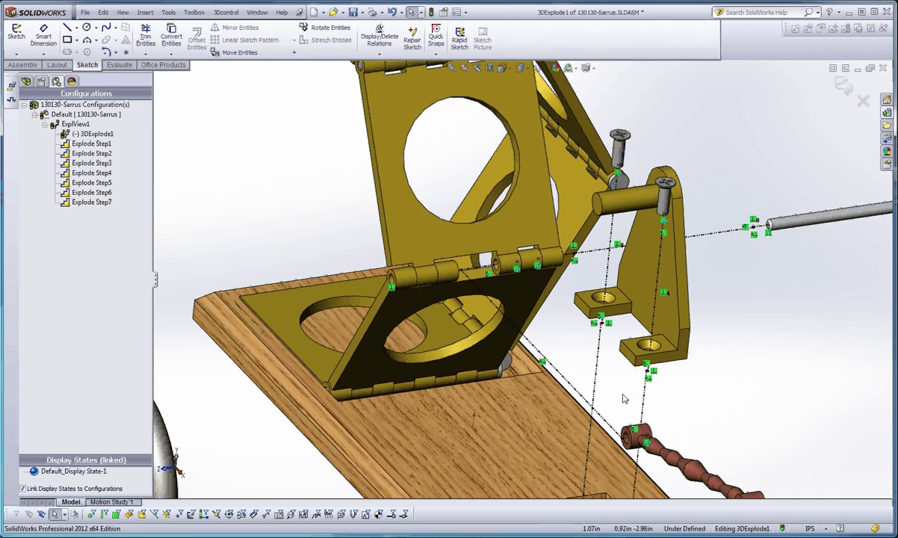
scroll(608, 377, up, 5)
scroll(593, 353, down, 2)
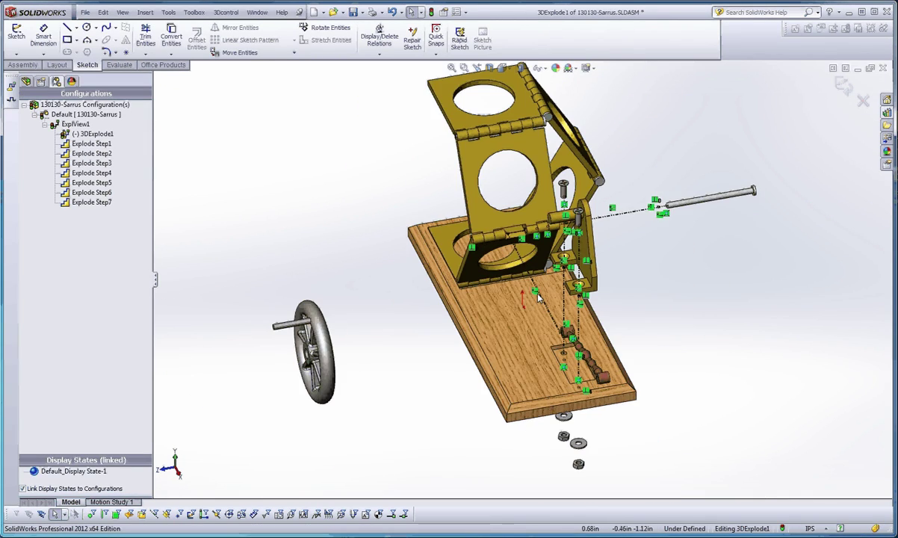
scroll(495, 237, down, 3)
scroll(520, 255, down, 2)
key(Escape)
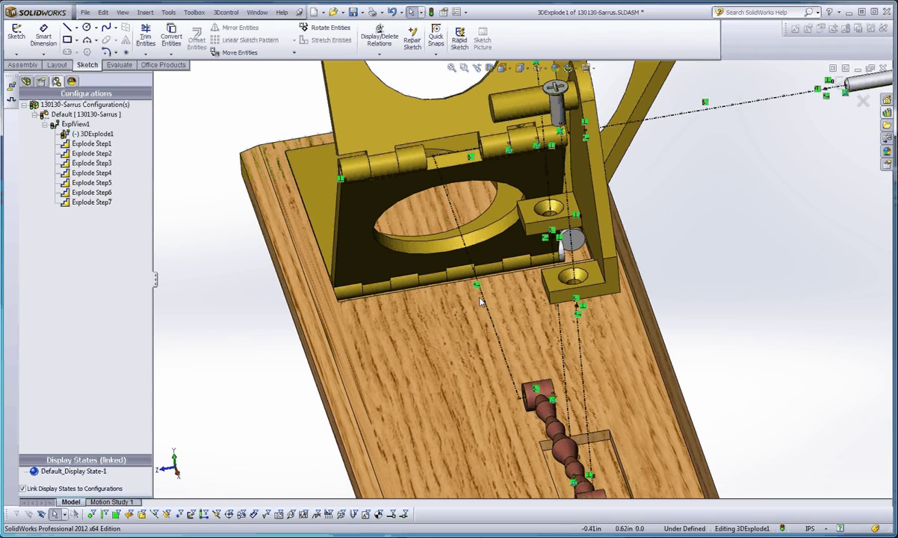
click(483, 301)
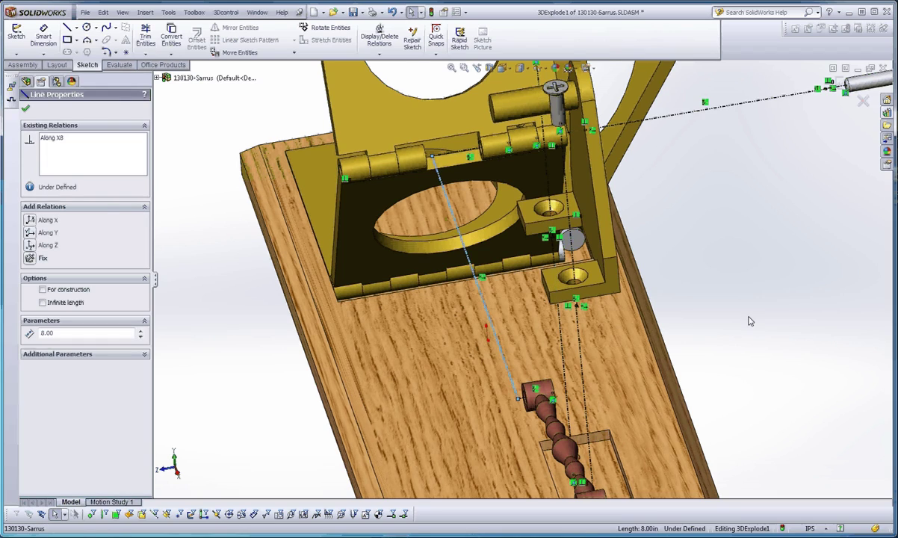
click(702, 345)
scroll(702, 346, up, 2)
middle_drag(702, 346, 748, 297)
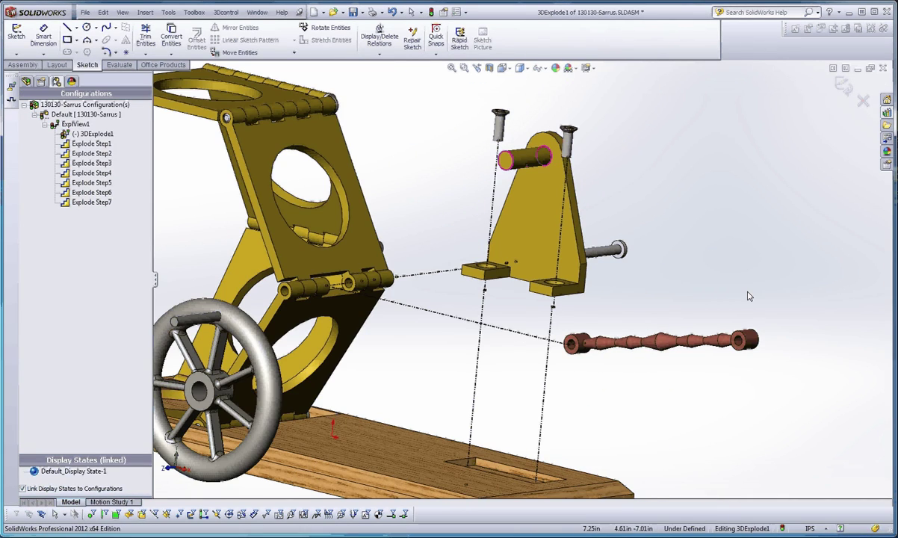
scroll(679, 375, up, 2)
scroll(679, 375, up, 1)
middle_drag(679, 375, 443, 407)
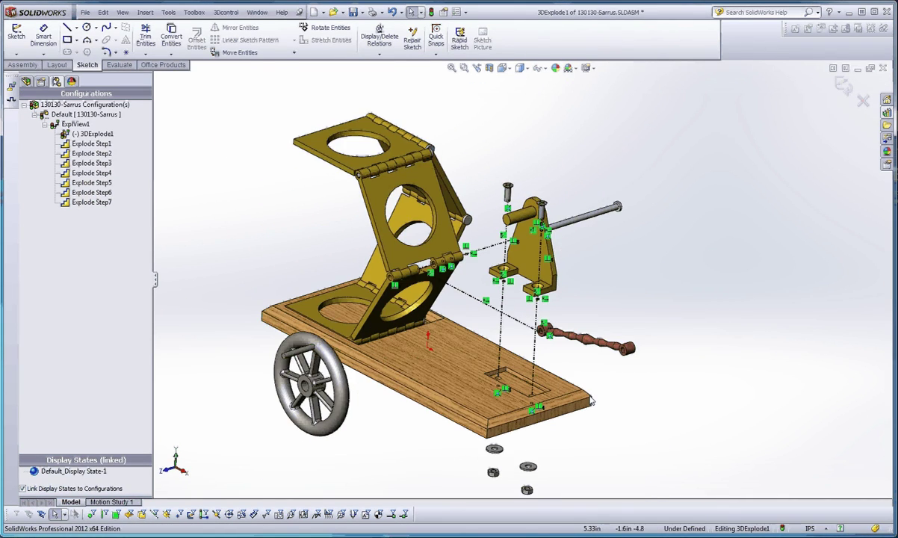
scroll(443, 407, down, 3)
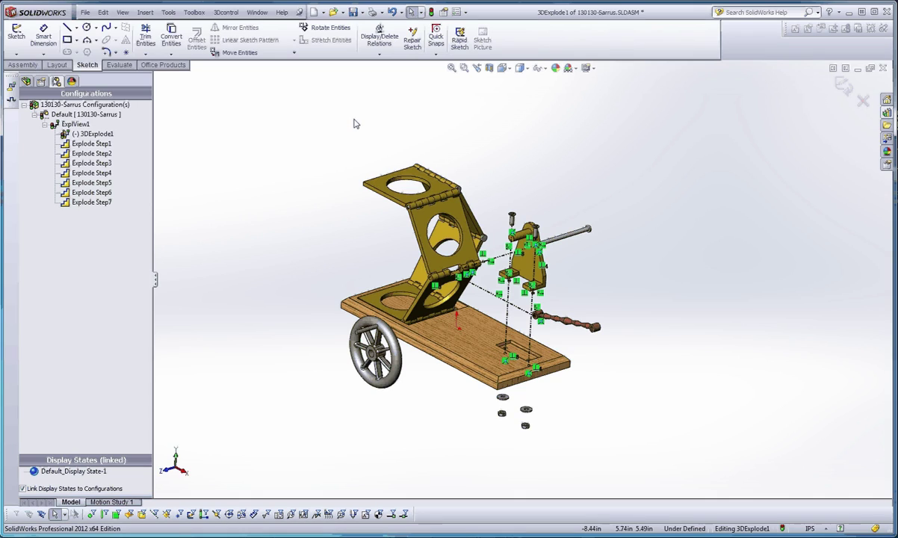
- Close the explode line sketch and reopen it to add another route line near the wheel
click(23, 65)
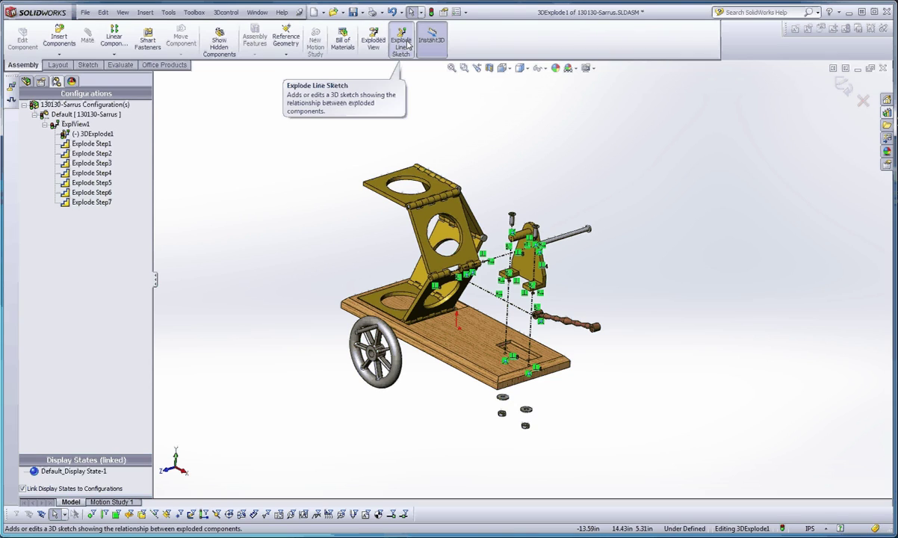
click(407, 44)
mouse_move(453, 358)
middle_down()
mouse_move(357, 391)
mouse_move(390, 335)
middle_up()
scroll(390, 334, down, 3)
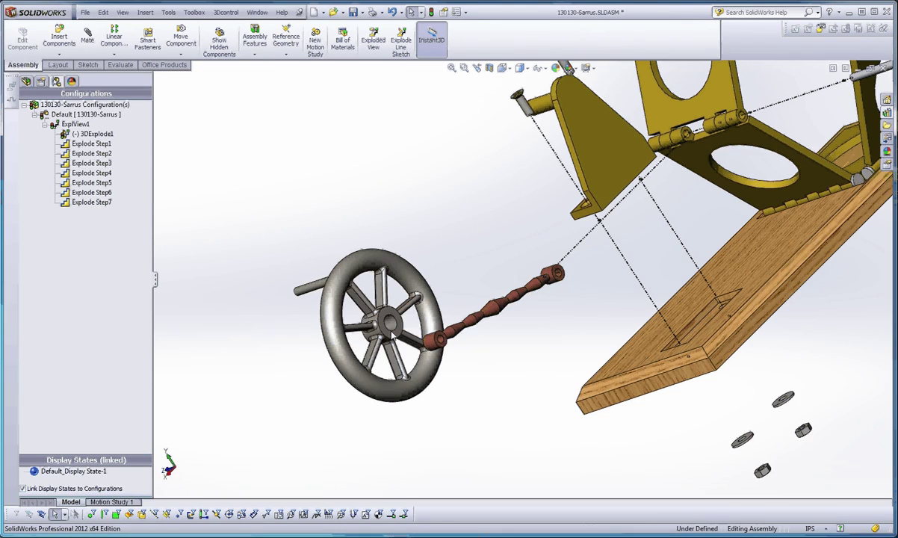
scroll(391, 335, down, 2)
click(401, 41)
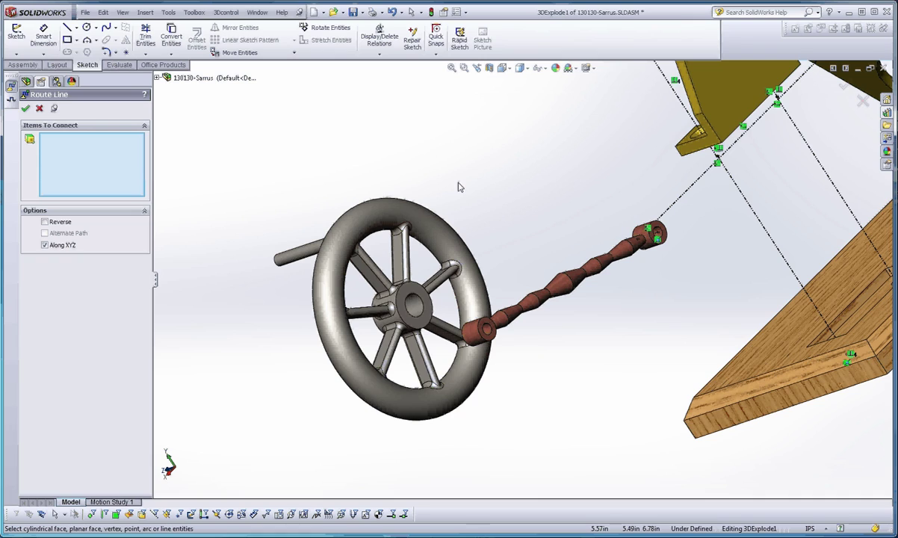
- Add an explode route line along XYZ from the wheel's hub bore to the cylindrical shaft on the wheel mount
click(402, 299)
scroll(523, 280, up, 3)
middle_drag(502, 304, 637, 279)
scroll(428, 215, down, 3)
scroll(423, 196, down, 1)
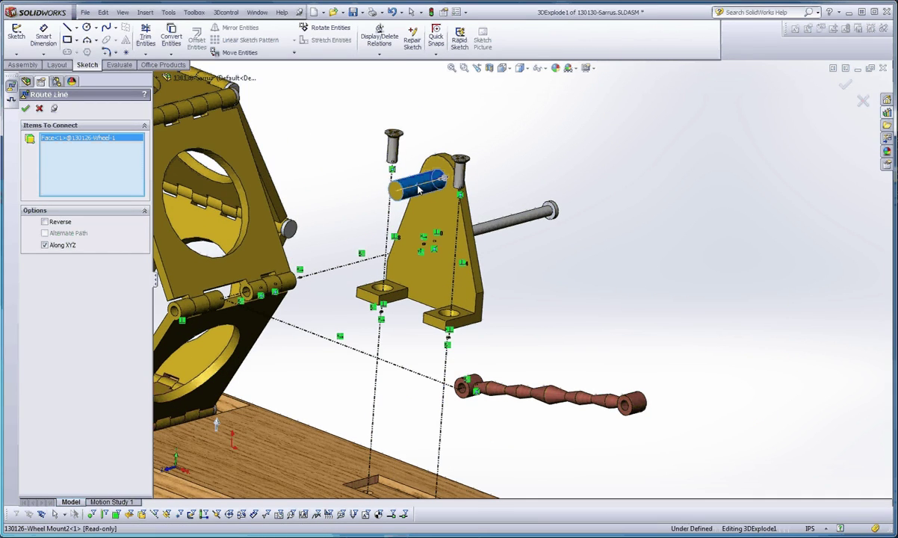
click(418, 188)
mouse_move(433, 203)
middle_down()
mouse_move(469, 213)
mouse_move(489, 201)
mouse_move(440, 206)
middle_up()
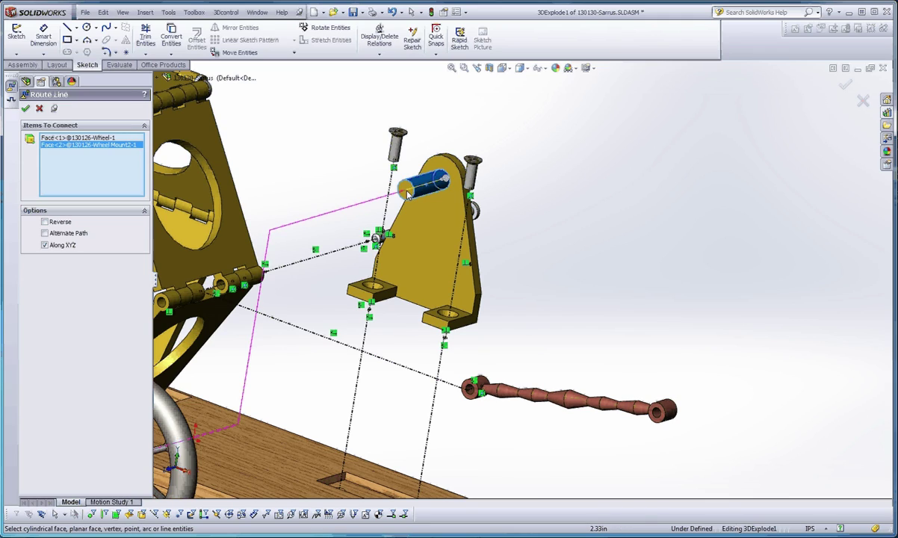
scroll(407, 193, up, 2)
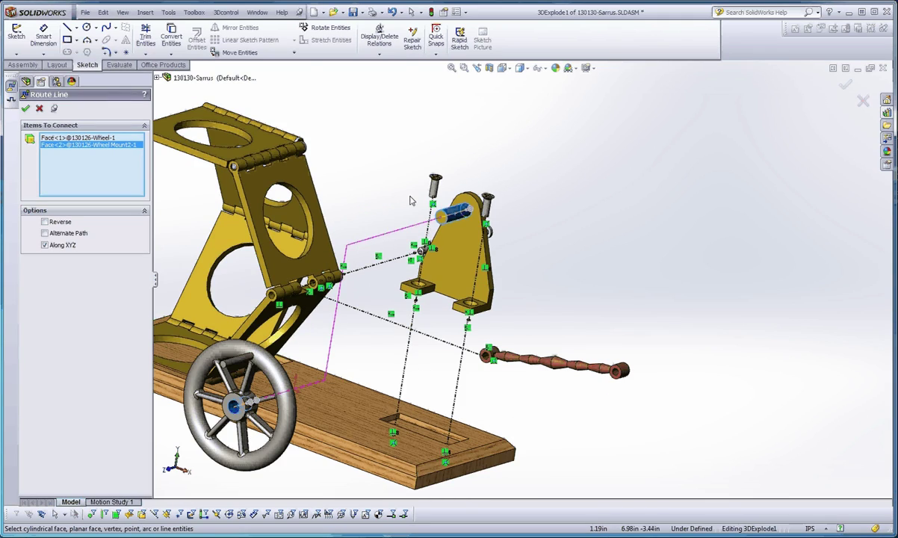
click(25, 109)
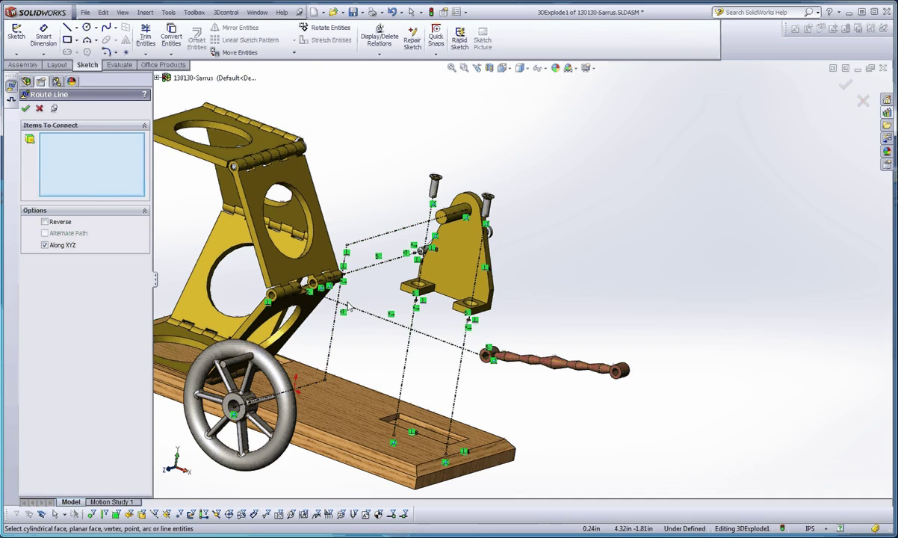
scroll(328, 344, down, 3)
click(337, 343)
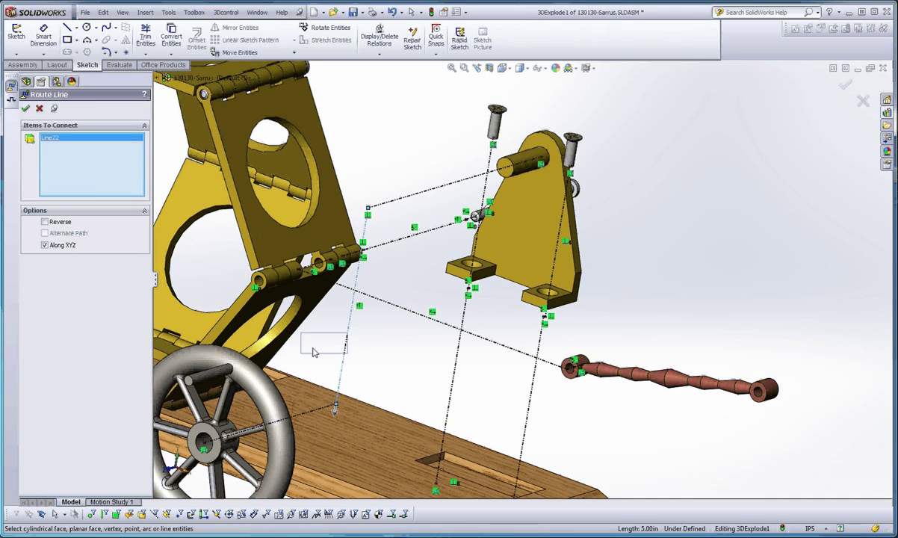
key(Return)
click(344, 350)
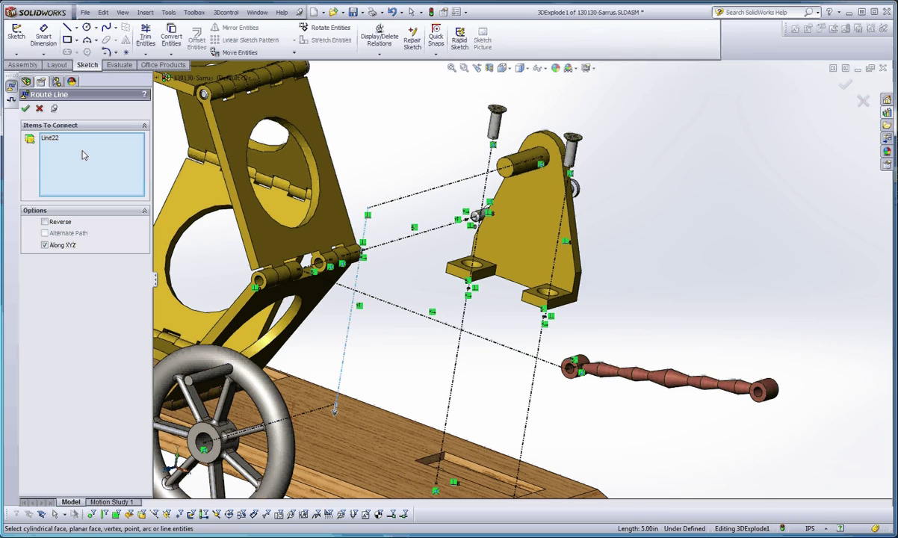
click(26, 111)
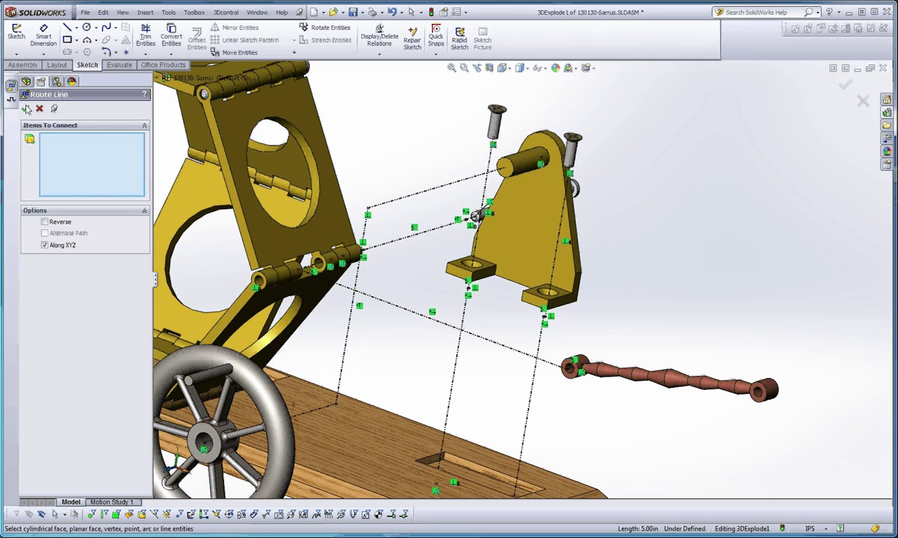
- Leave the Route Line command and slide the vertical segment of the wheel-to-mount explode line closer to the wheel
click(338, 345)
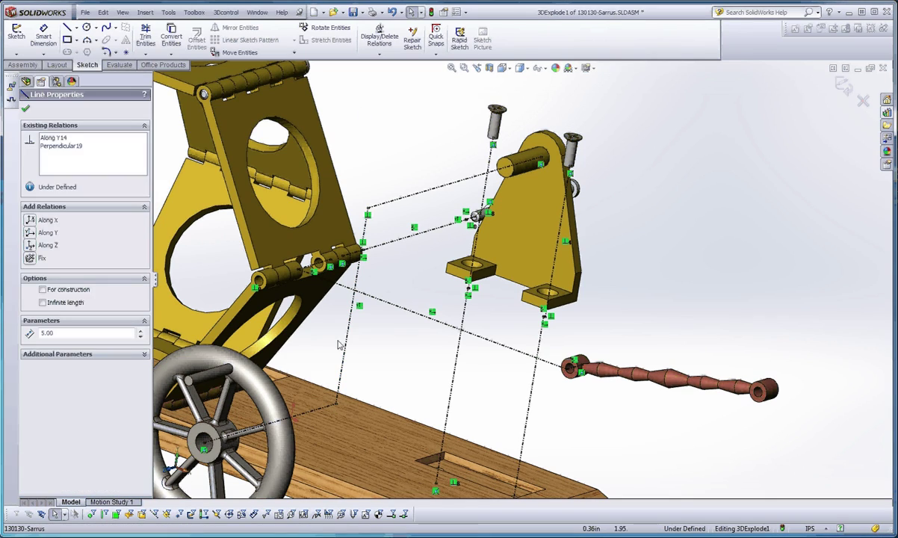
drag(338, 345, 317, 350)
scroll(395, 347, up, 3)
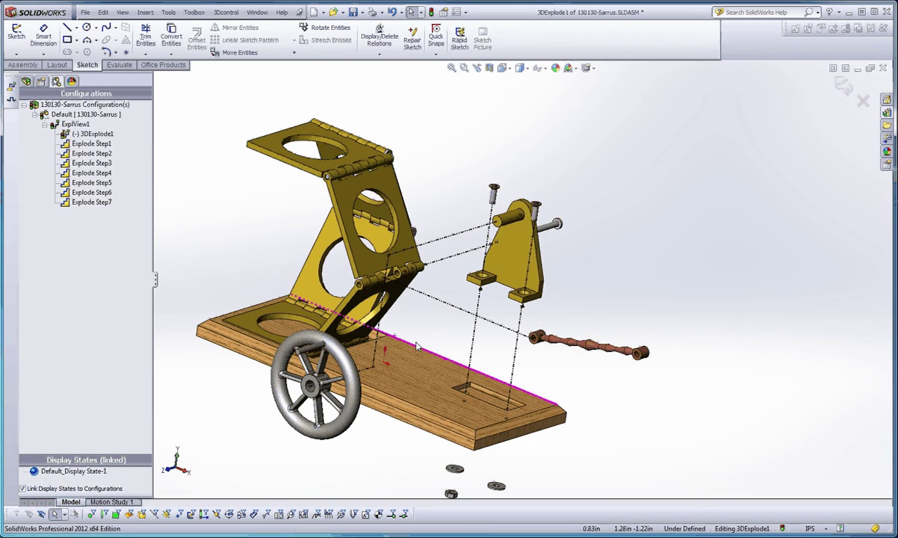
mouse_move(417, 346)
middle_down()
mouse_move(417, 309)
mouse_move(400, 382)
mouse_move(528, 374)
middle_up()
scroll(461, 372, up, 4)
scroll(491, 385, down, 2)
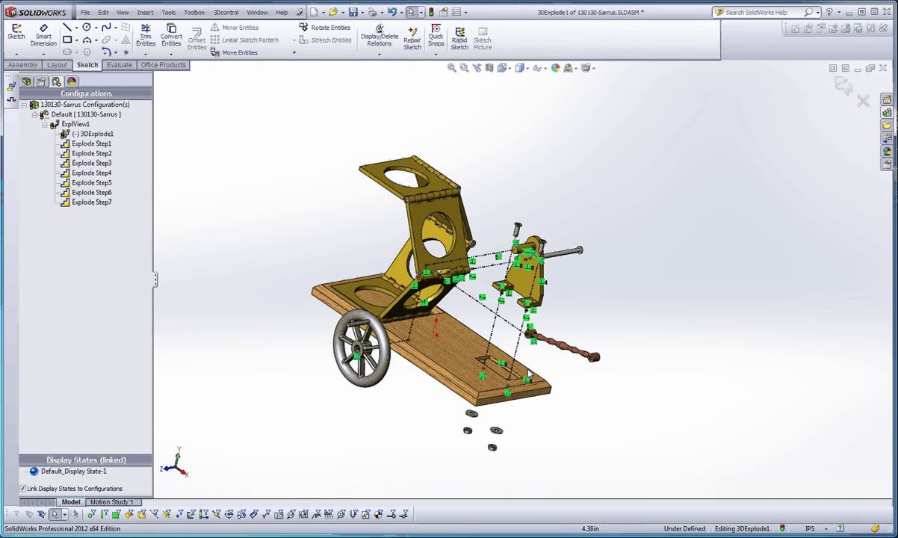
scroll(528, 373, down, 3)
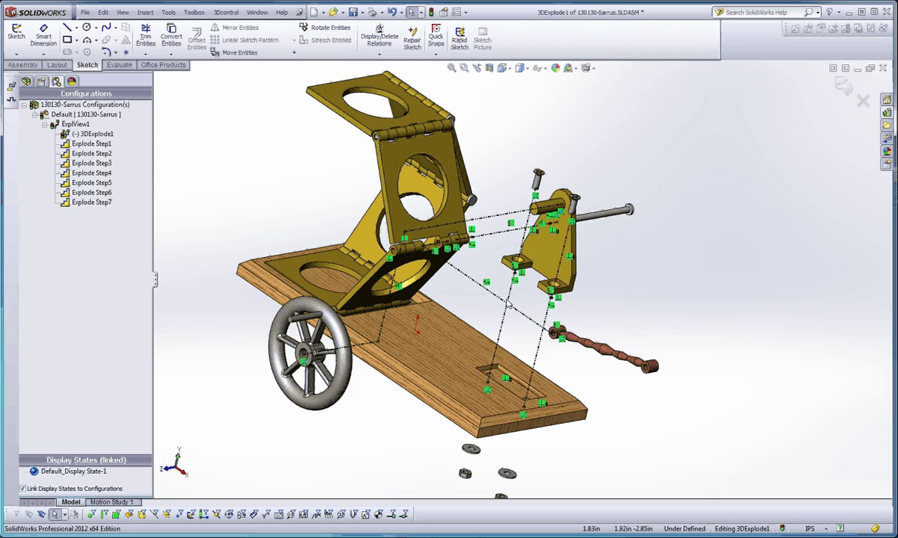